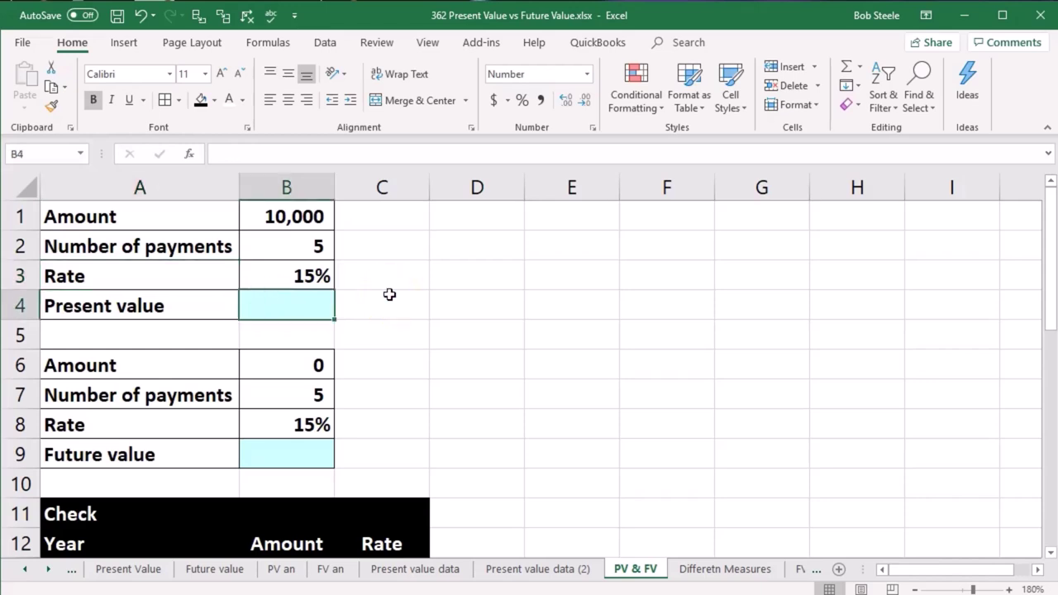
Examine the blank Check table and the input cells of the present value and future value sections in column B.
scroll(390, 293, down, 3)
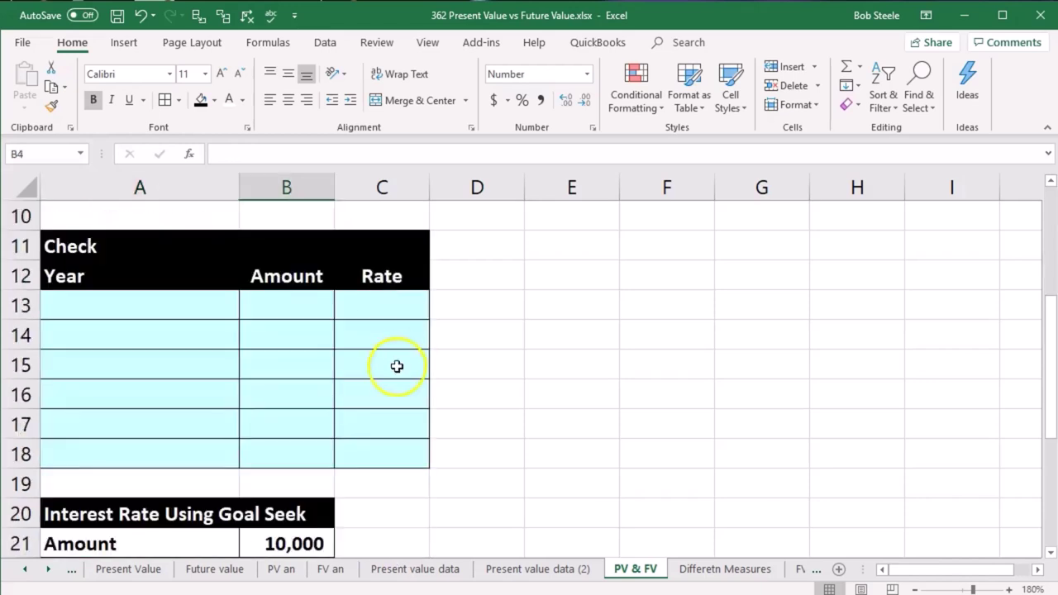
click(392, 366)
scroll(397, 366, up, 3)
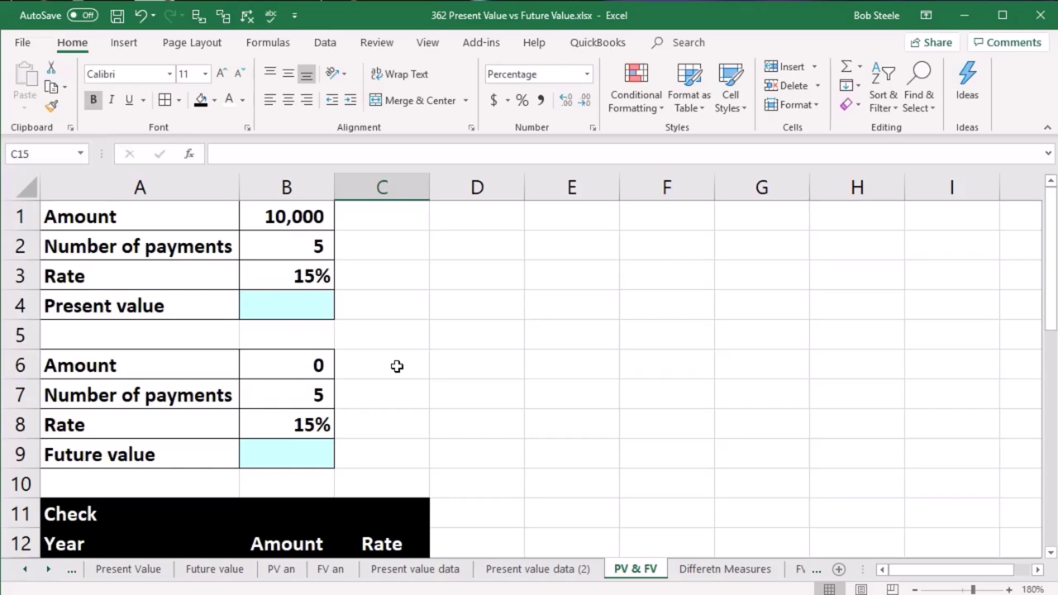
click(293, 217)
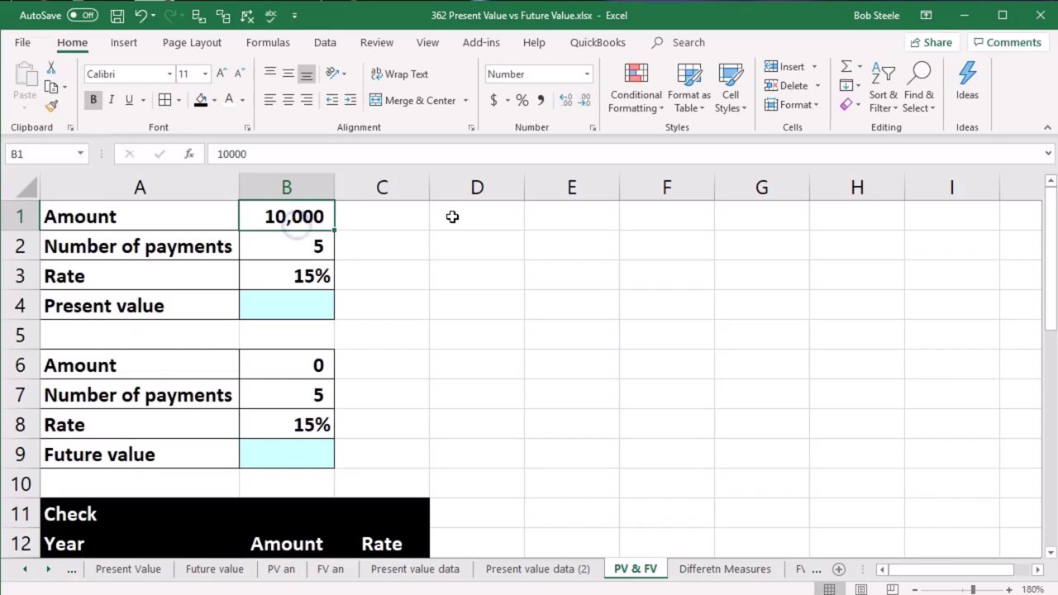
key(Down)
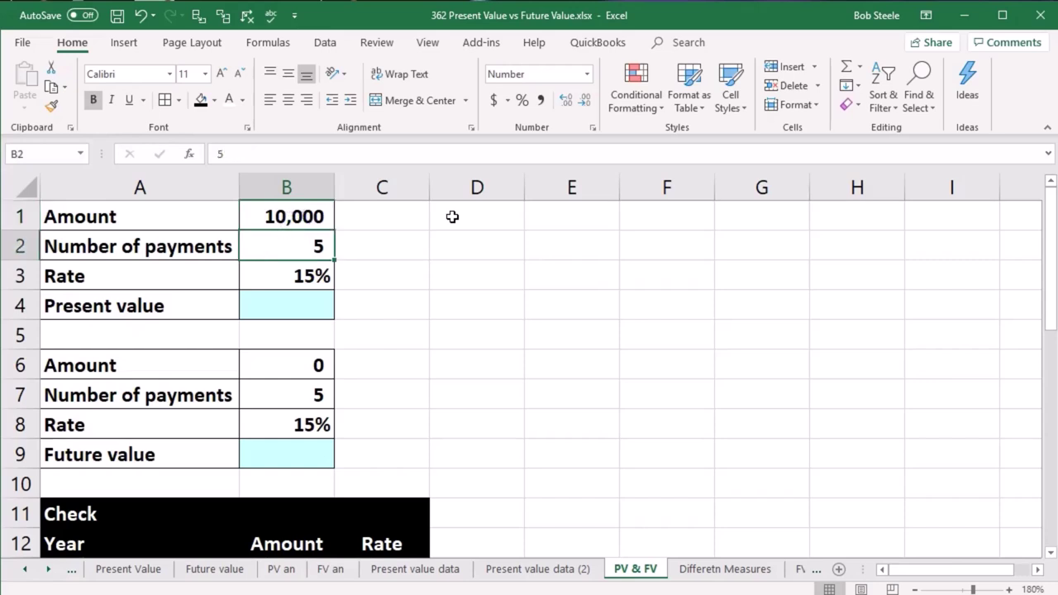
key(Down)
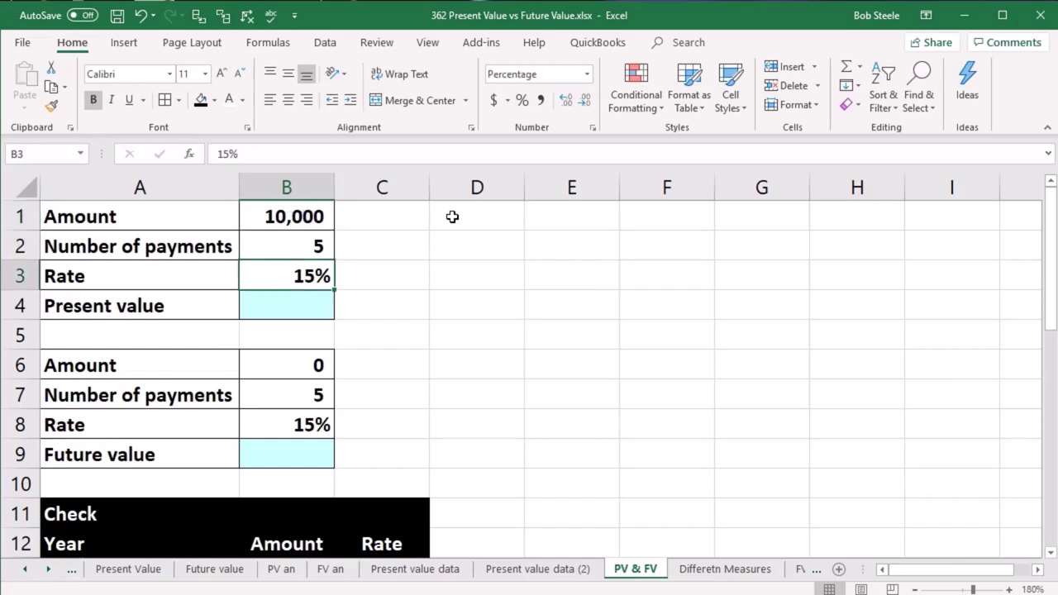
key(Down)
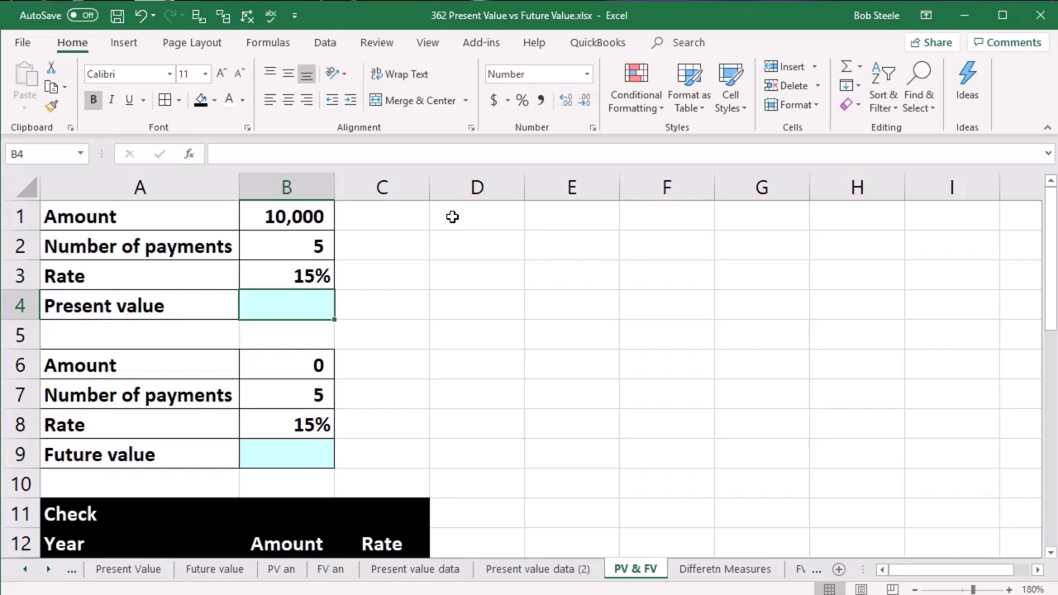
key(Down)
key(Down)
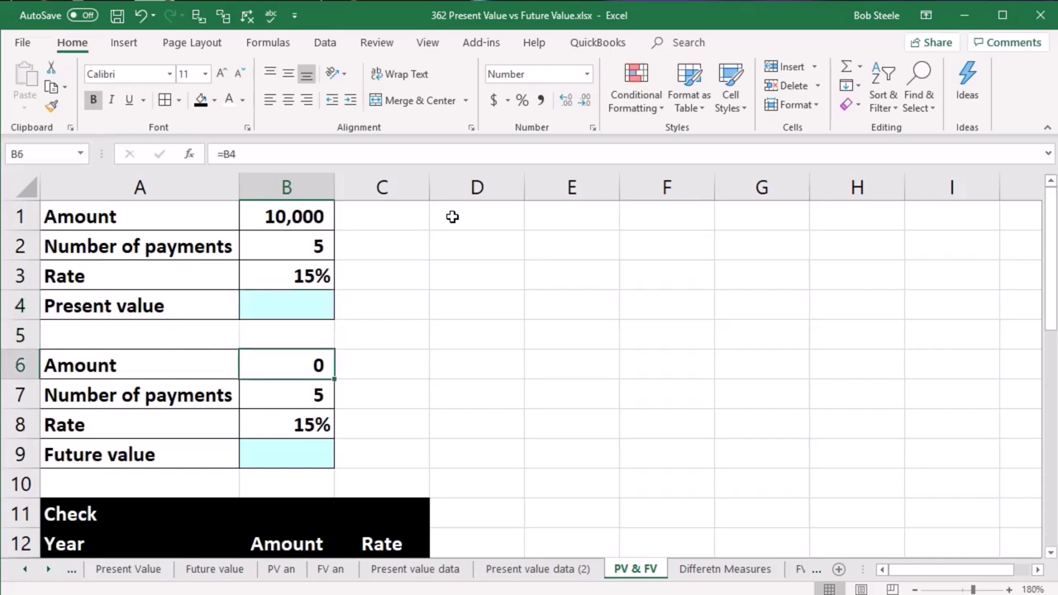
key(Down)
key(Down)
key(Down)
key(Down)
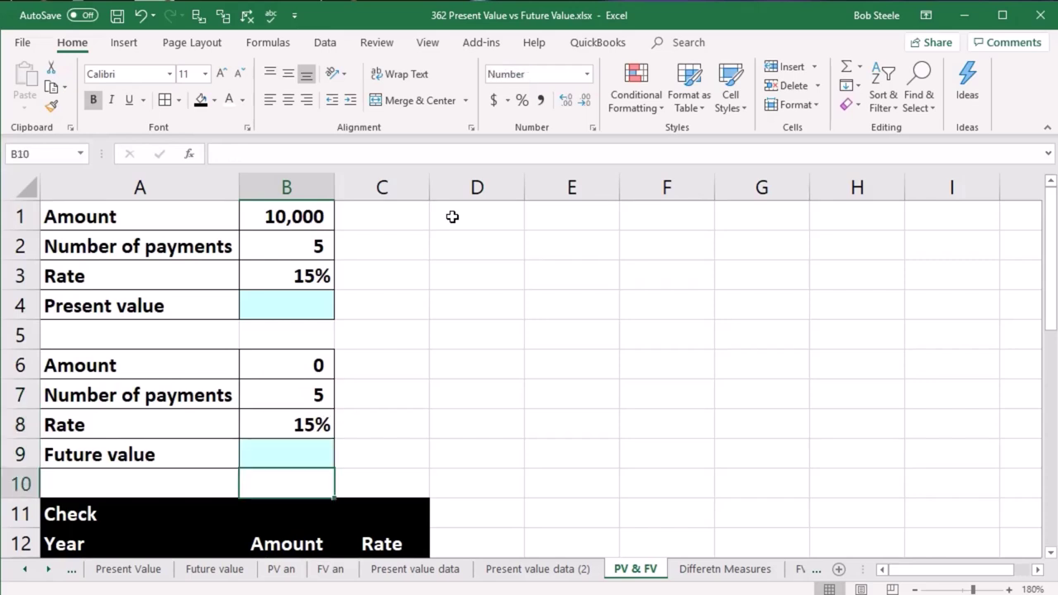
Calculate the present value in B4 with a negated PV function using rate B3, periods B2, payment 0 and future value B1.
click(314, 299)
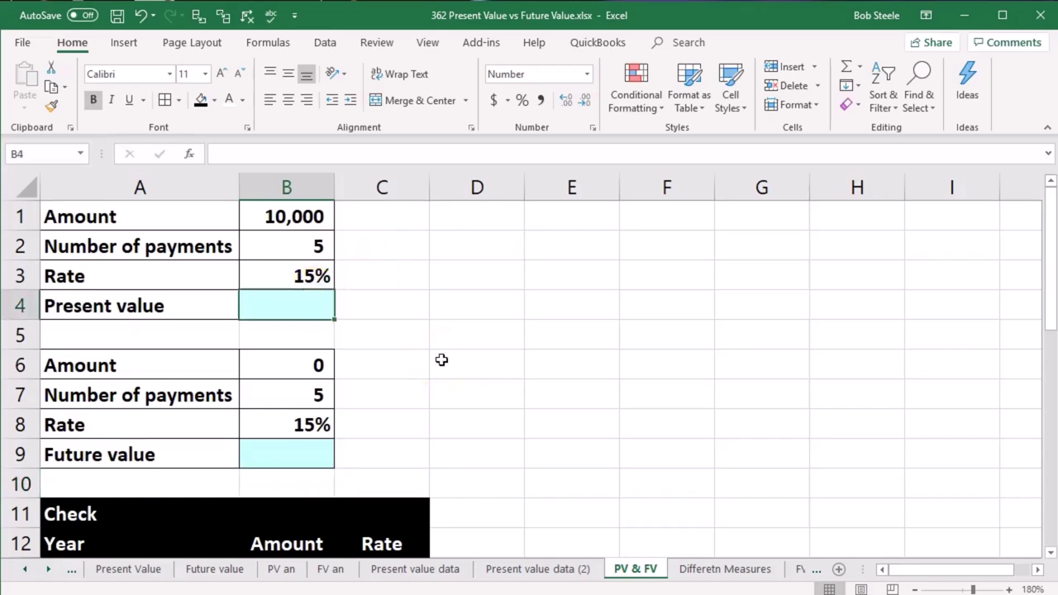
text(-v)
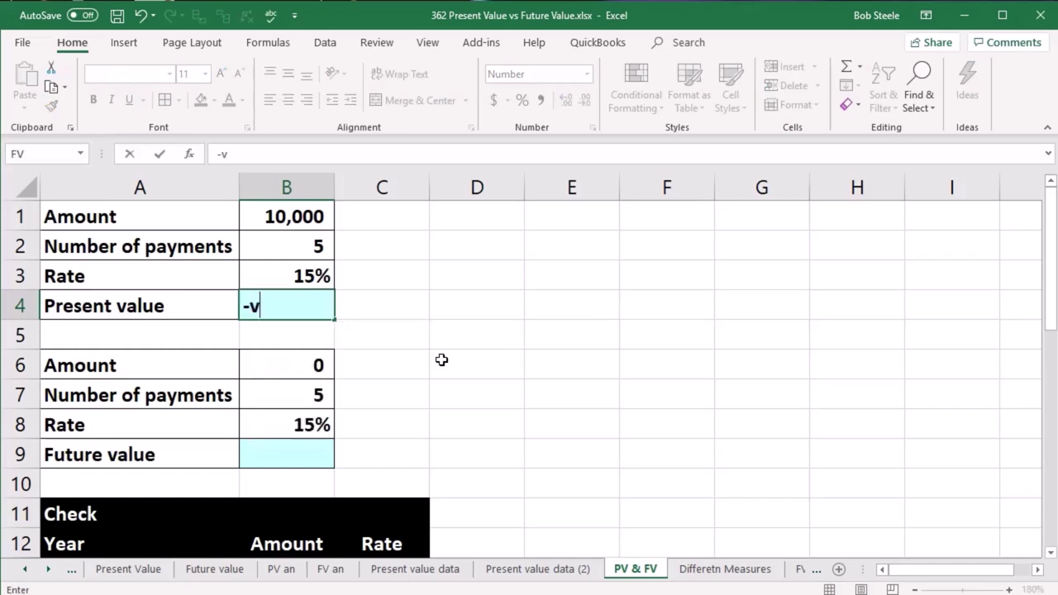
key(BackSpace)
text(pv)
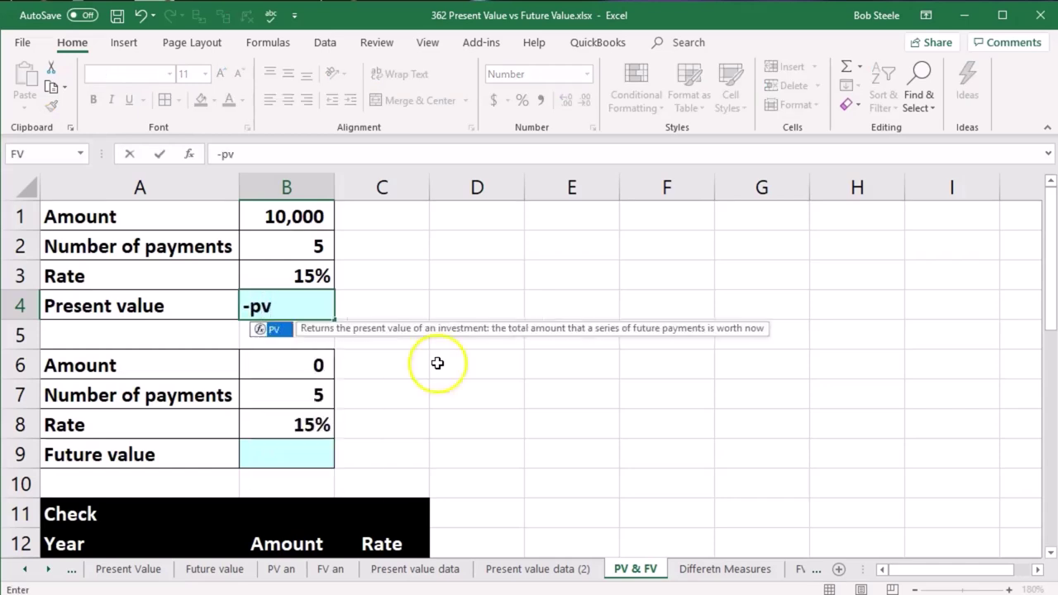
double_click(266, 330)
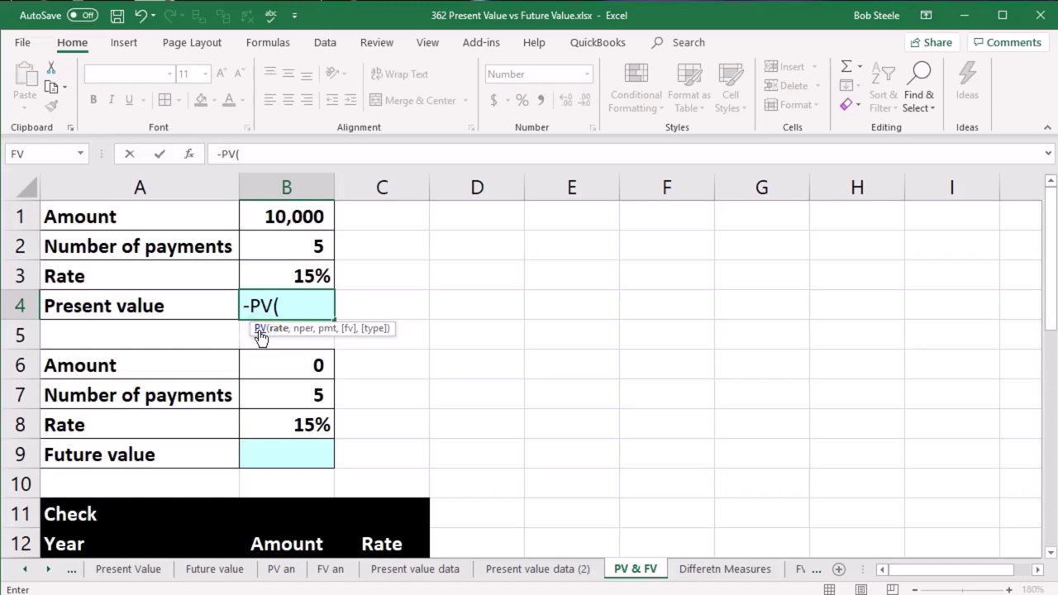
click(279, 268)
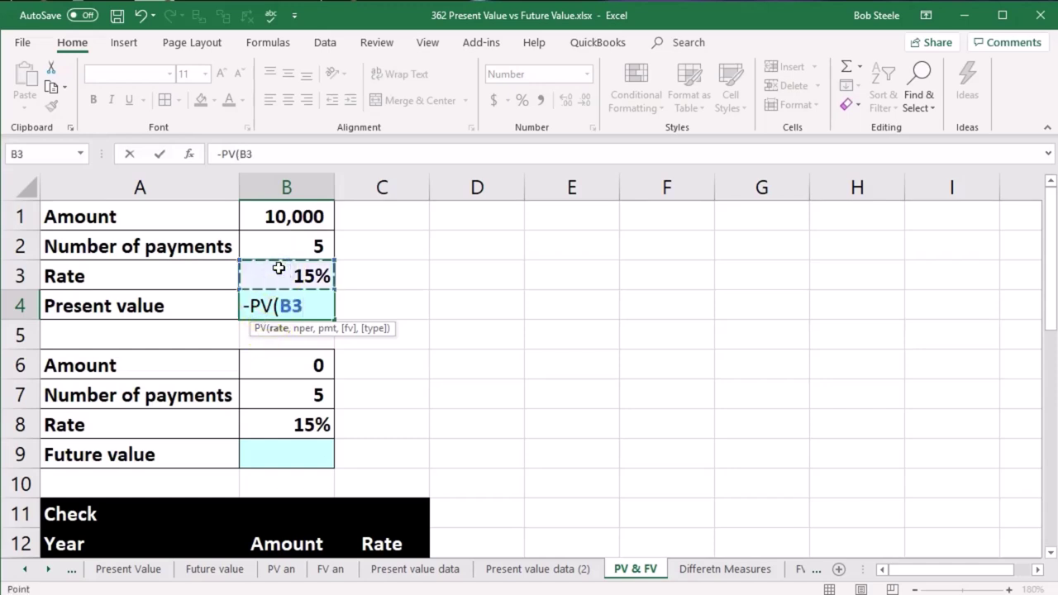
text(,)
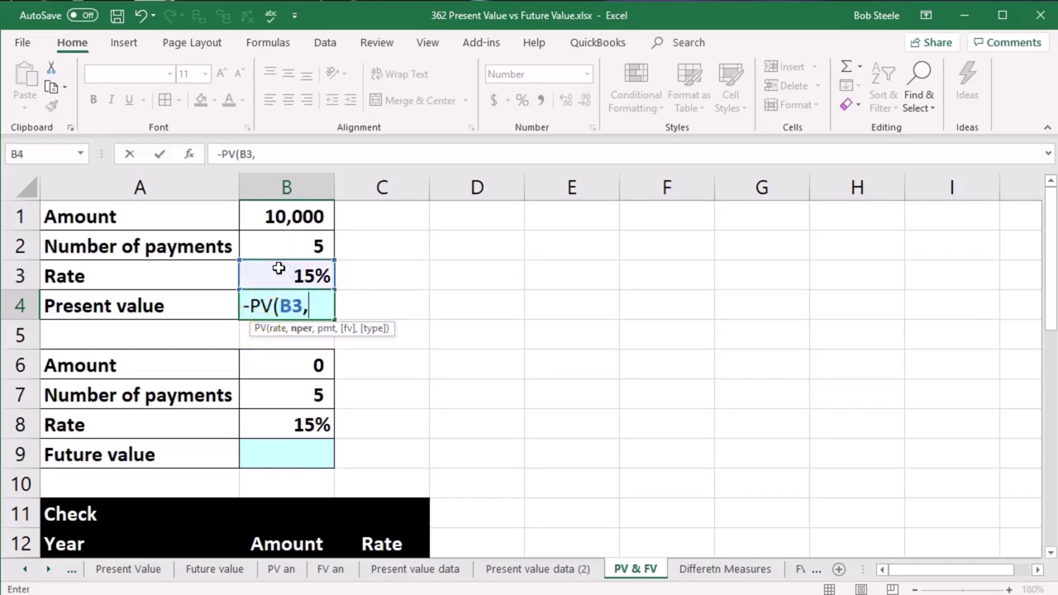
click(282, 247)
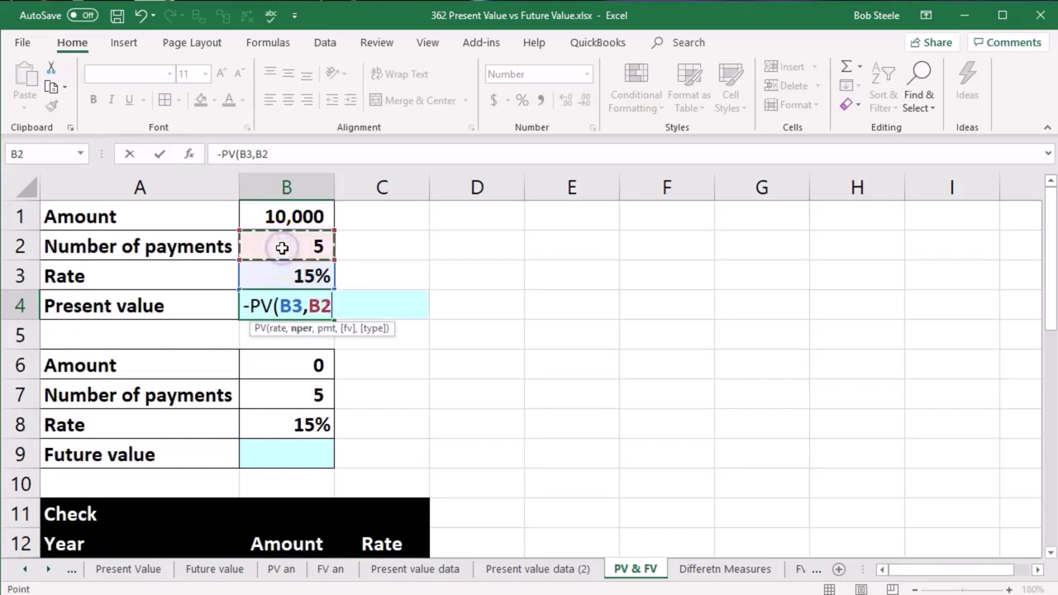
text(,)
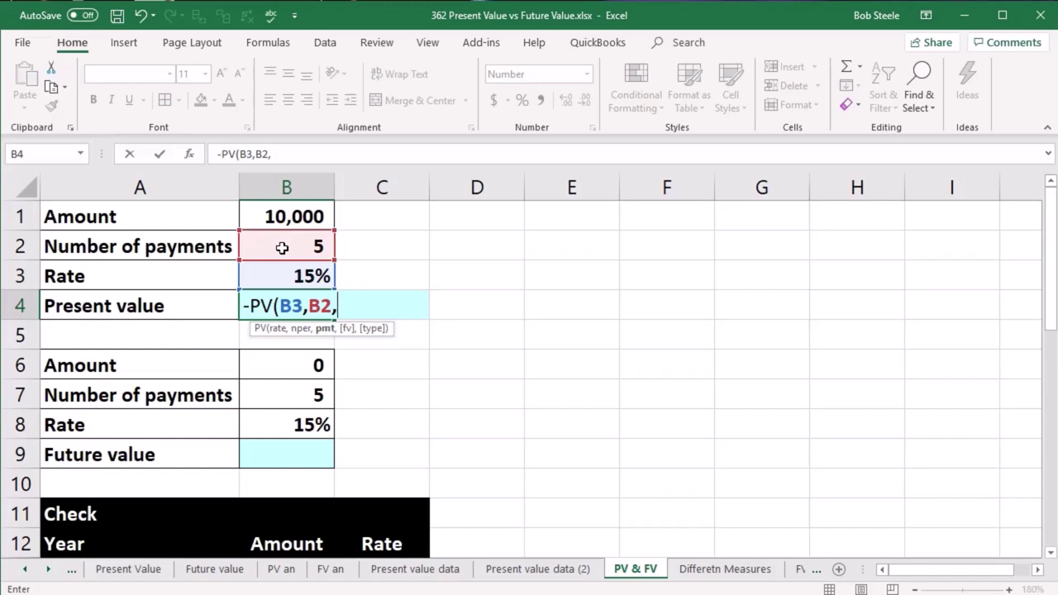
text(0)
text(,)
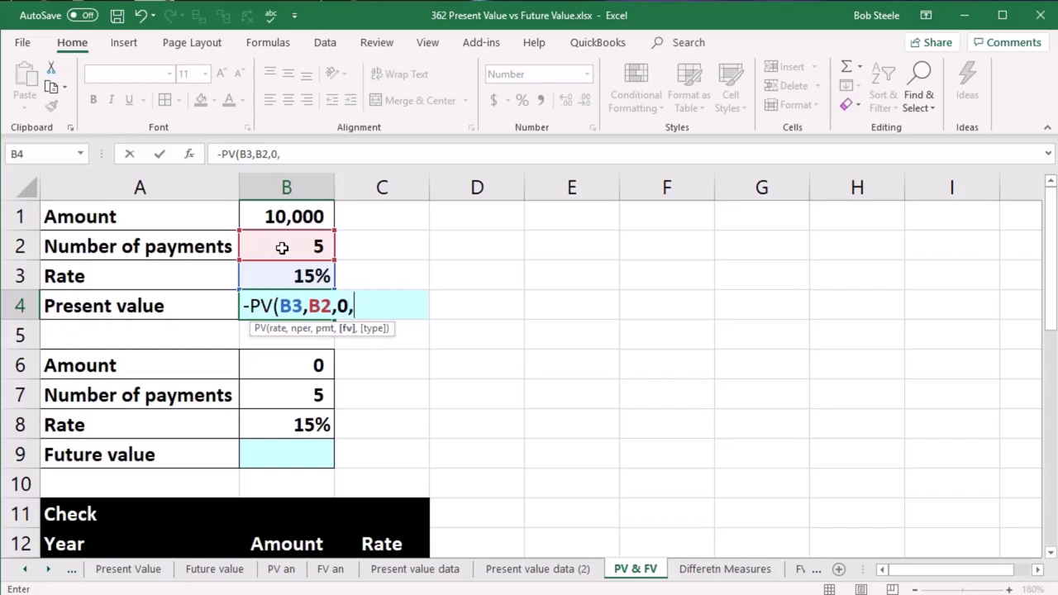
click(285, 217)
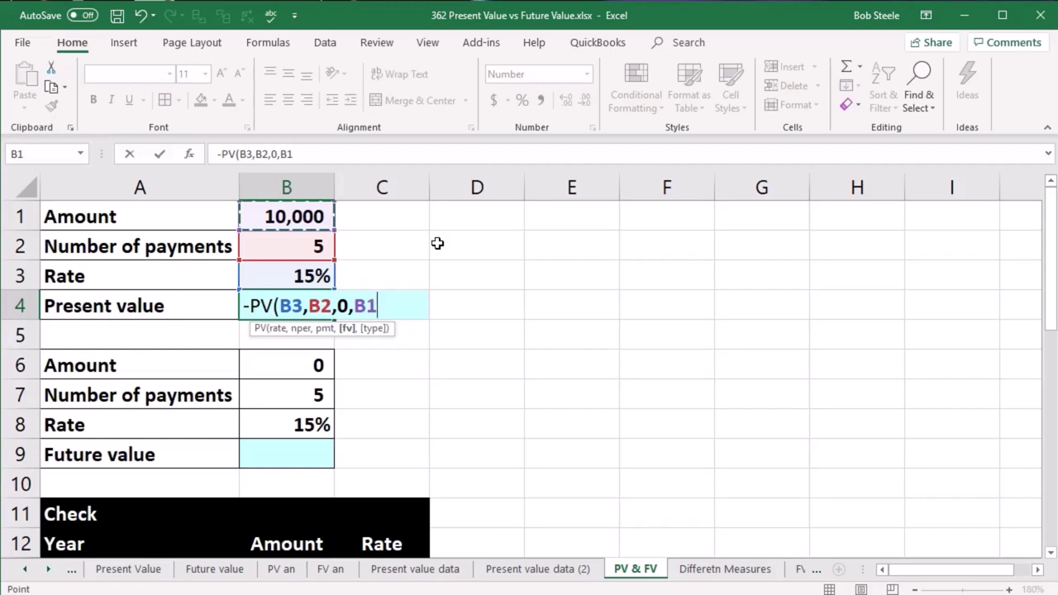
key(Return)
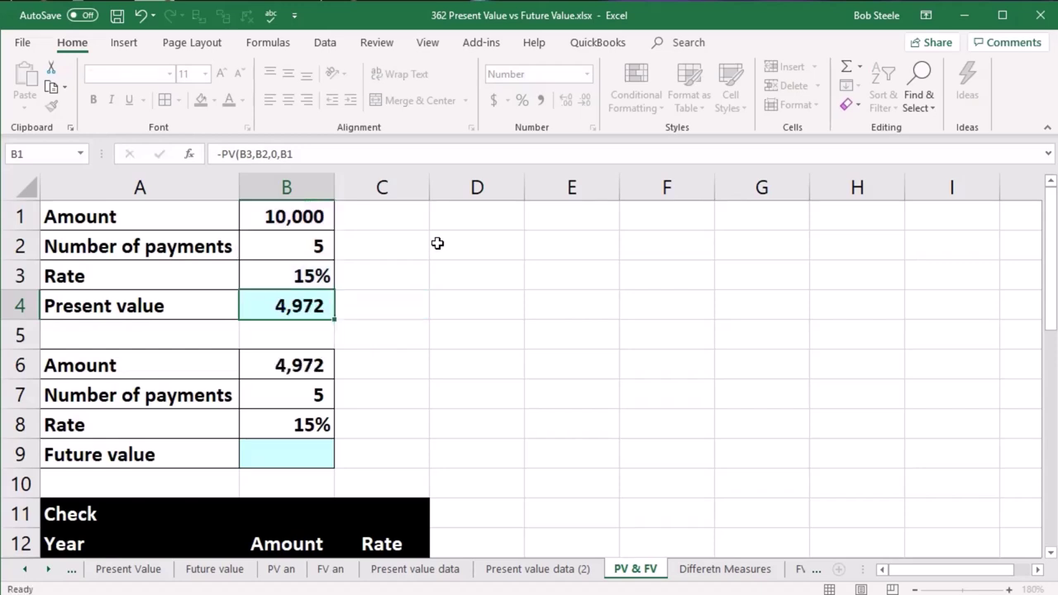
Examine the present value formula and its inputs, plus the linked amount, number of payments and rate cells in B6 to B8.
click(290, 307)
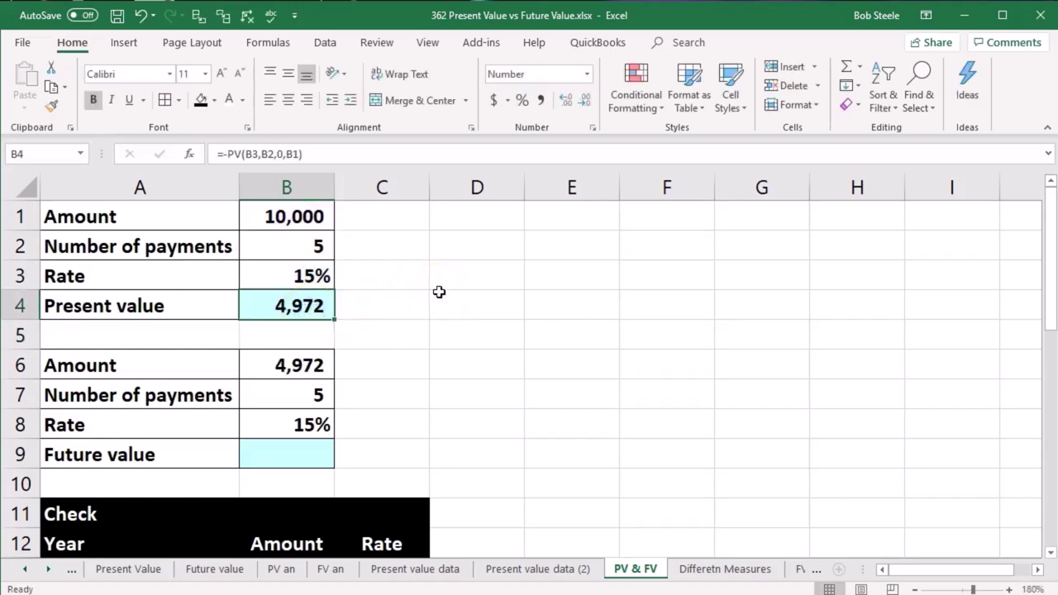
click(317, 217)
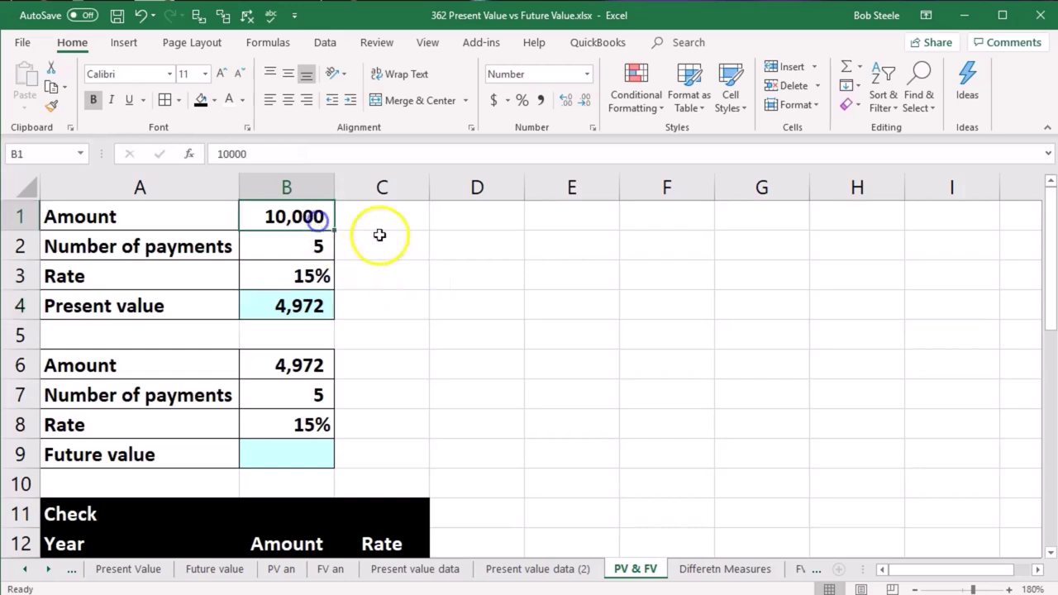
click(319, 276)
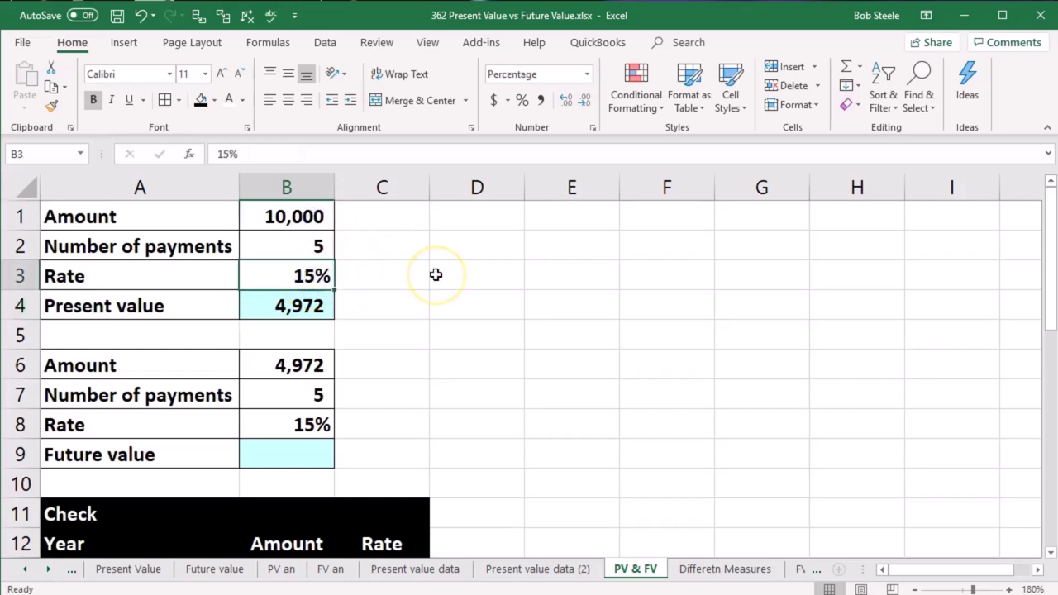
click(332, 243)
click(316, 306)
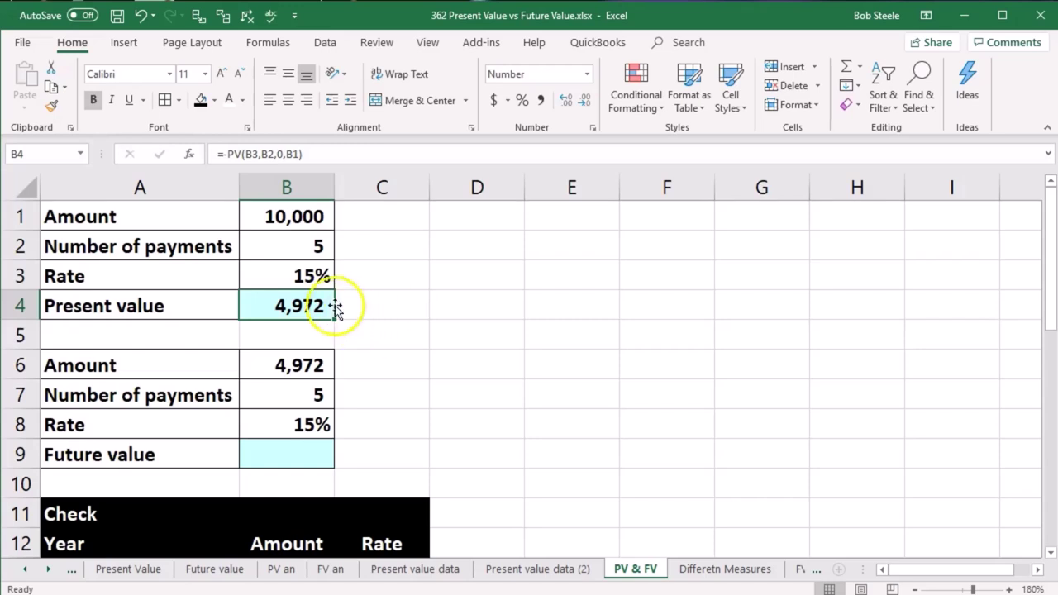
click(313, 365)
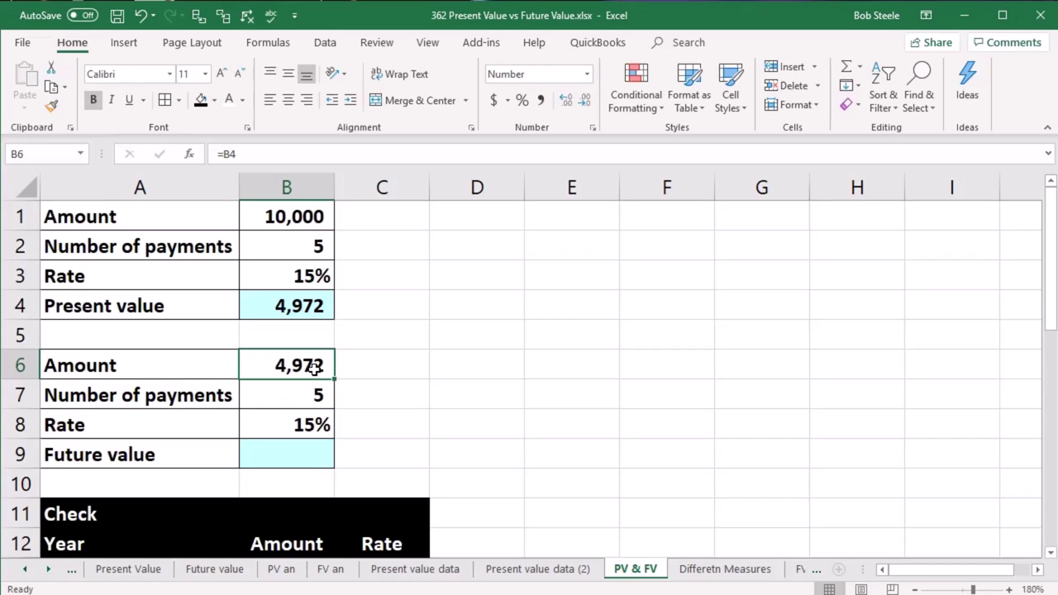
click(314, 396)
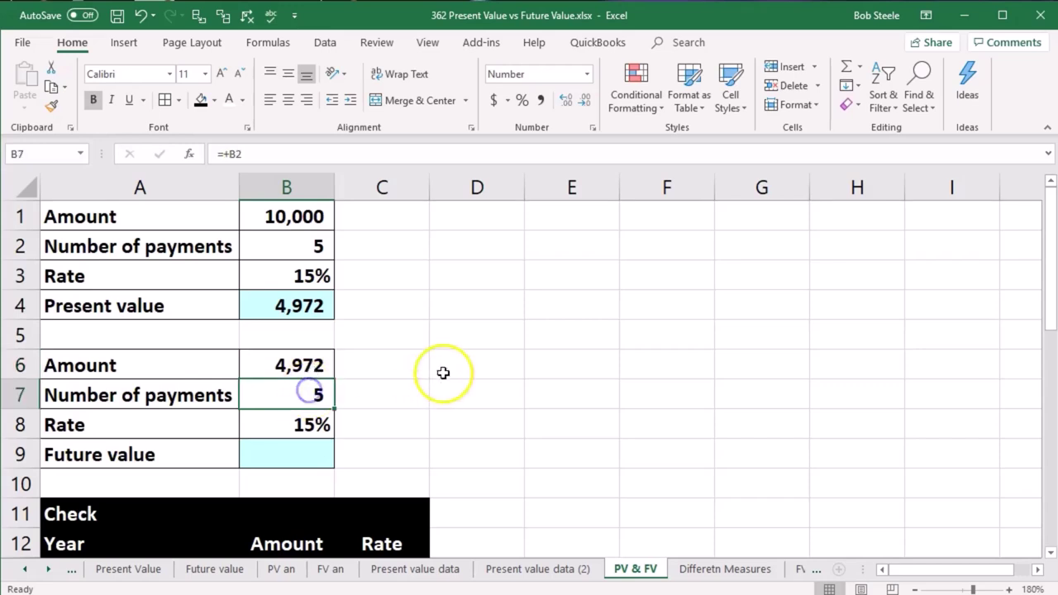
key(Down)
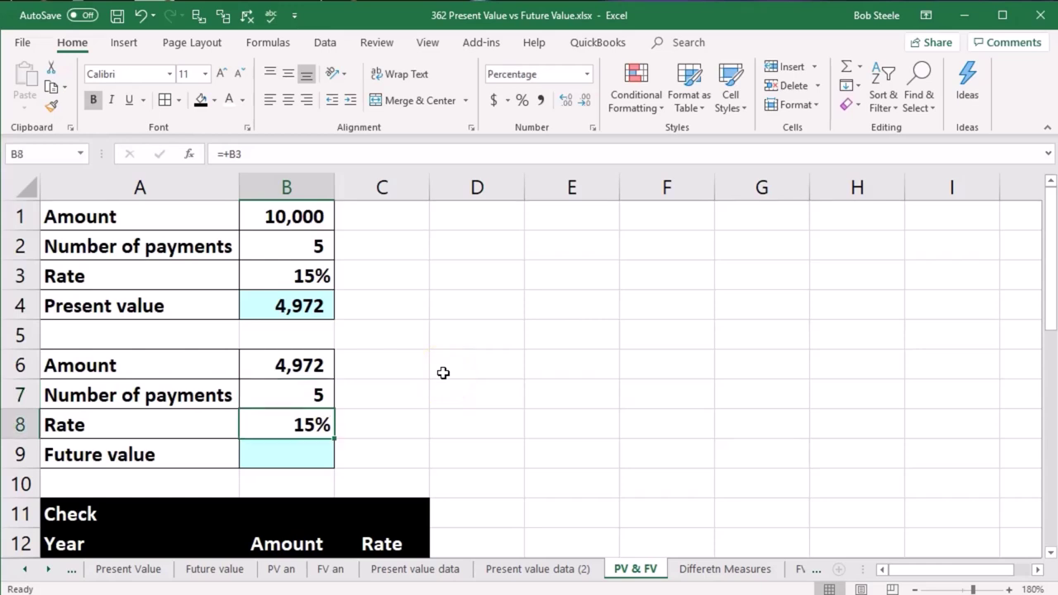
Calculate the future value in B9 with a negated FV function using rate B8, periods B7, payment 0 and present value B6.
click(325, 460)
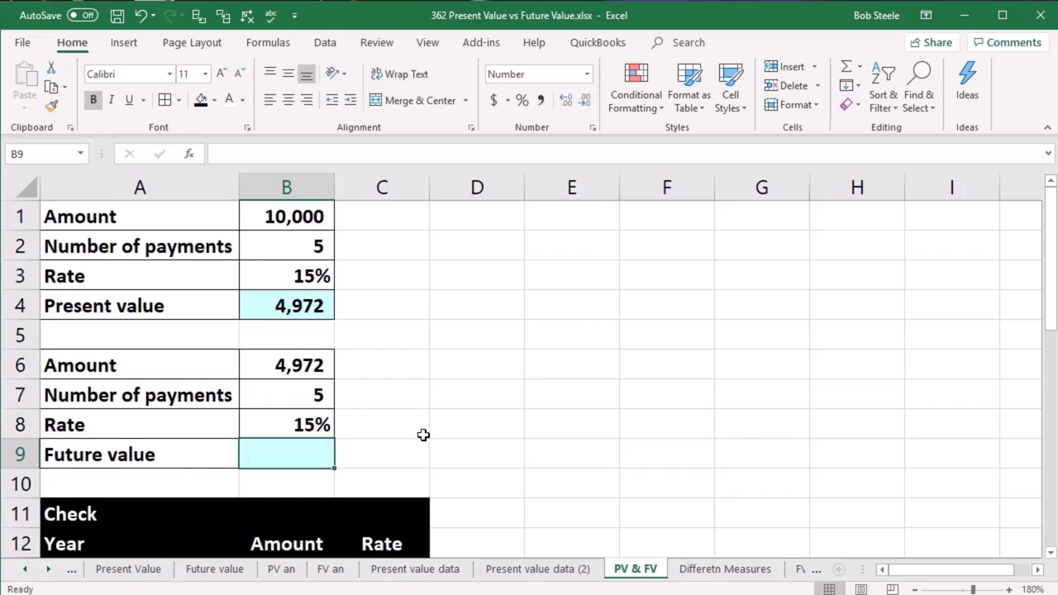
text(-f)
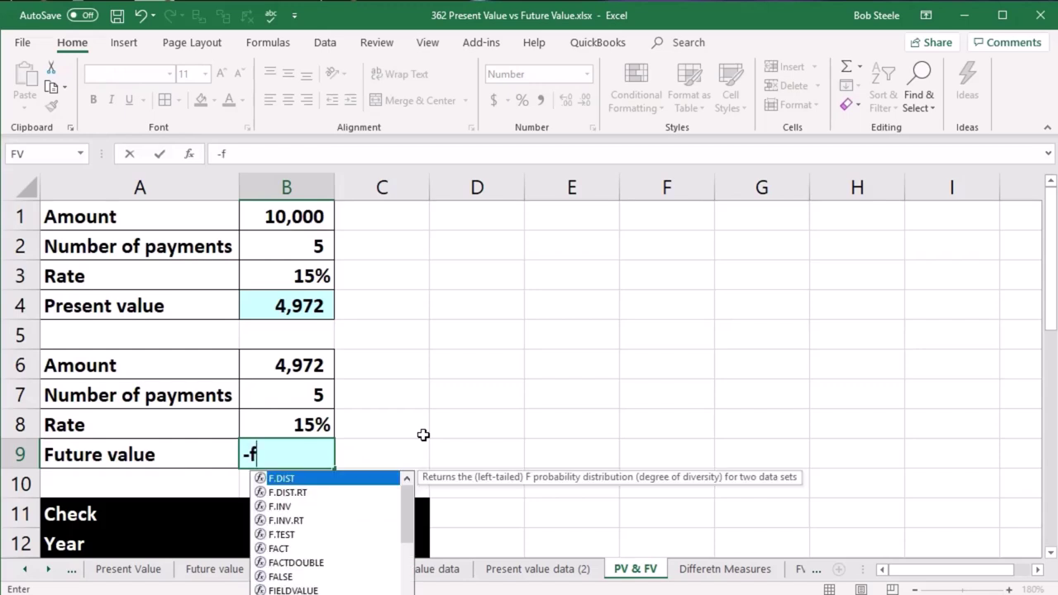
text(v)
click(244, 484)
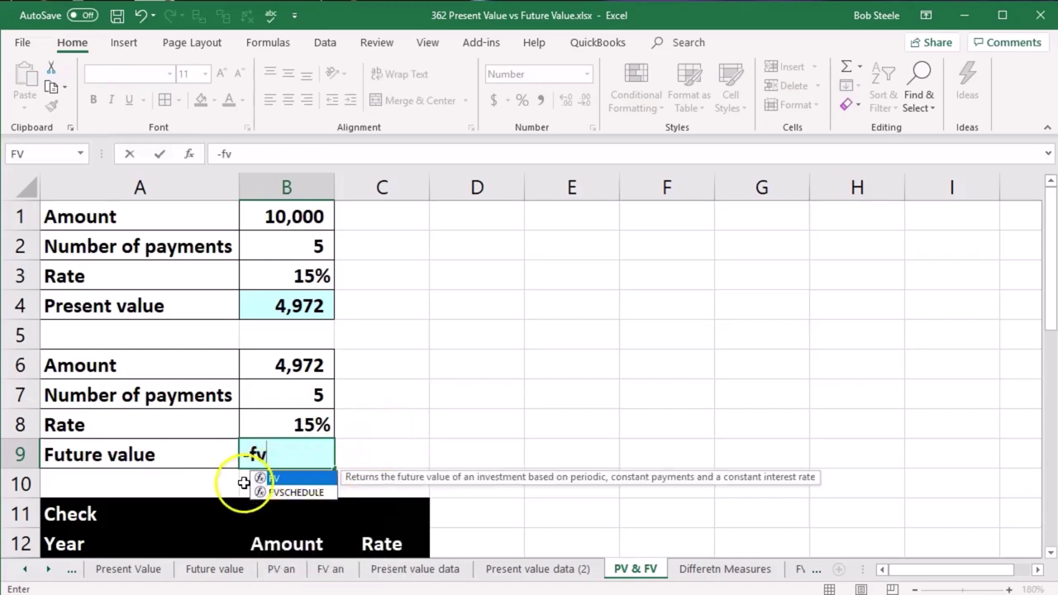
double_click(258, 477)
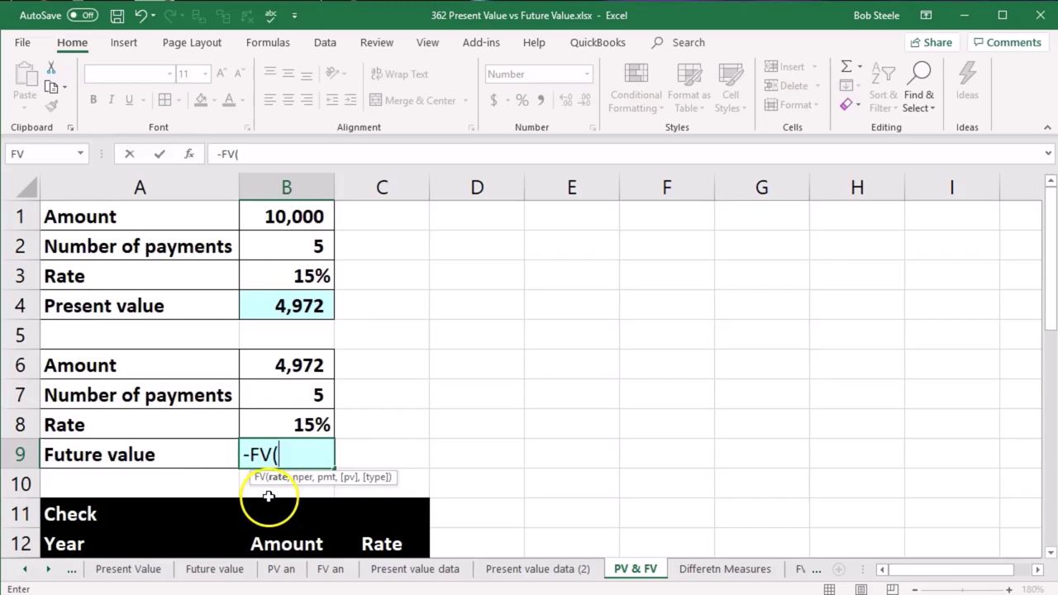
click(301, 422)
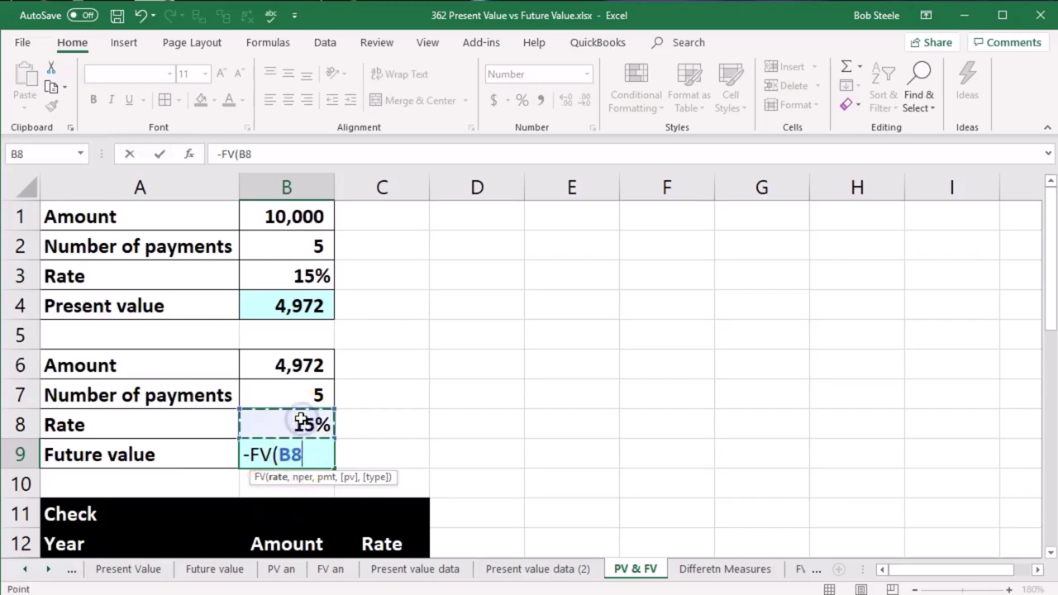
text(,)
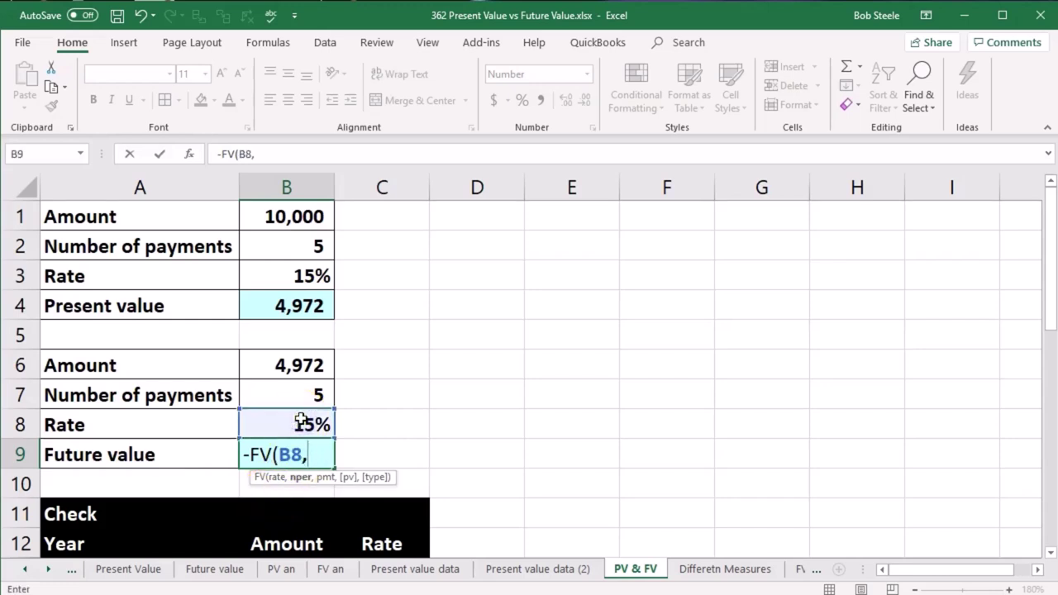
click(299, 395)
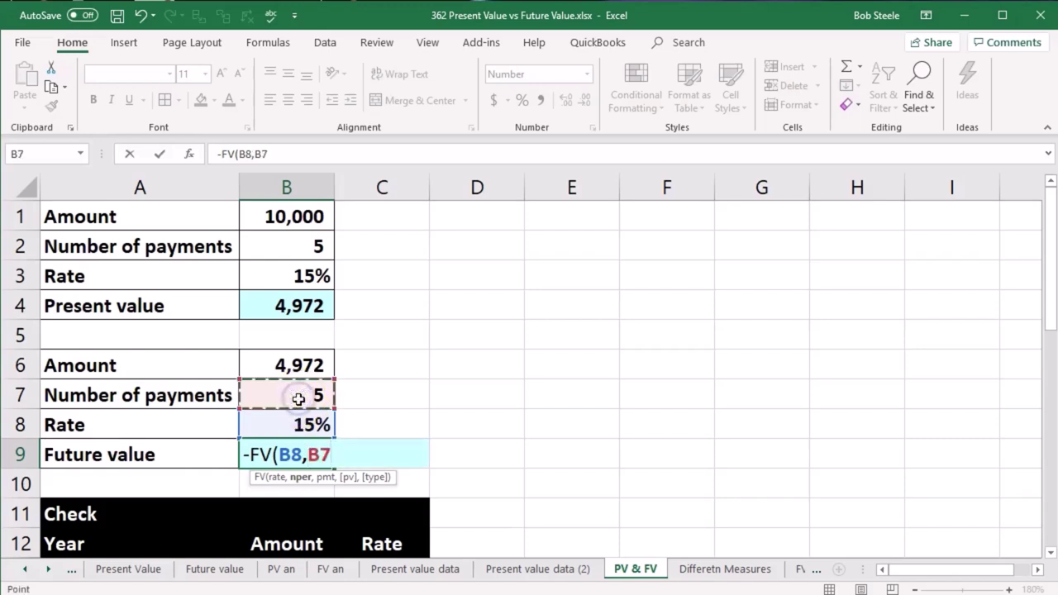
text(,)
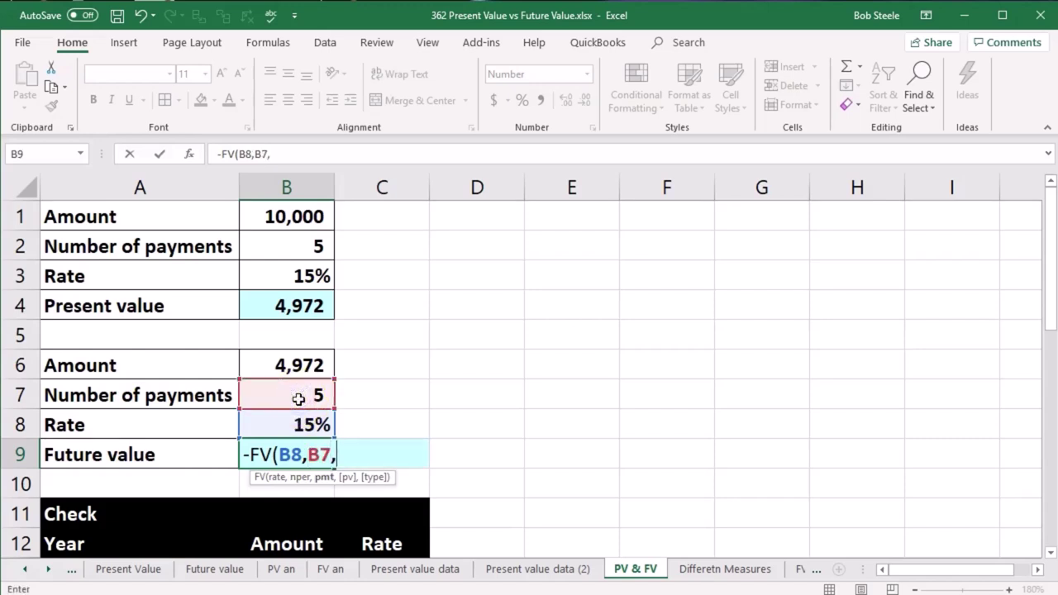
text(0,)
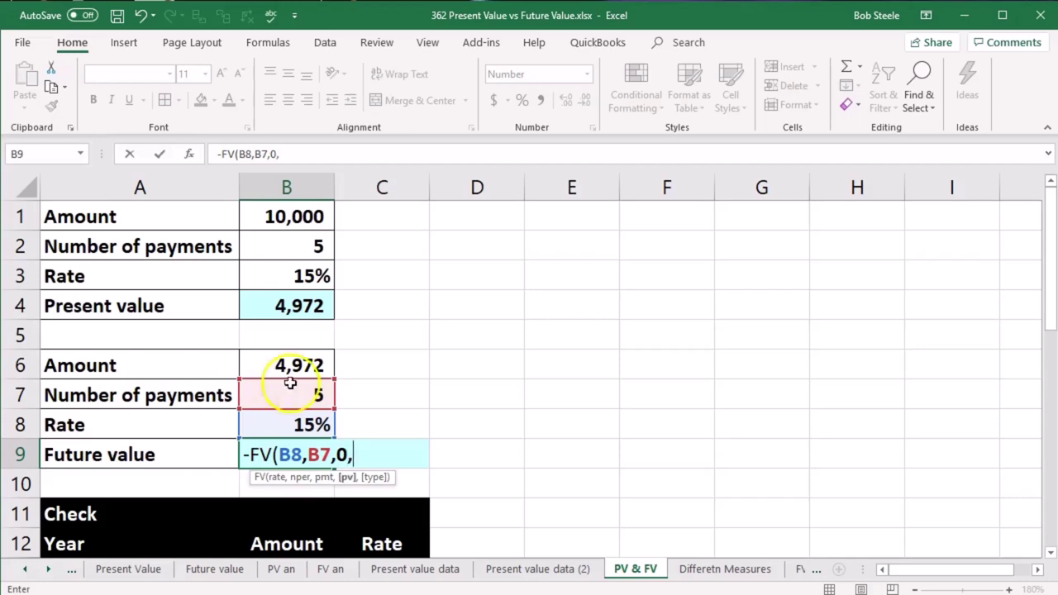
click(300, 366)
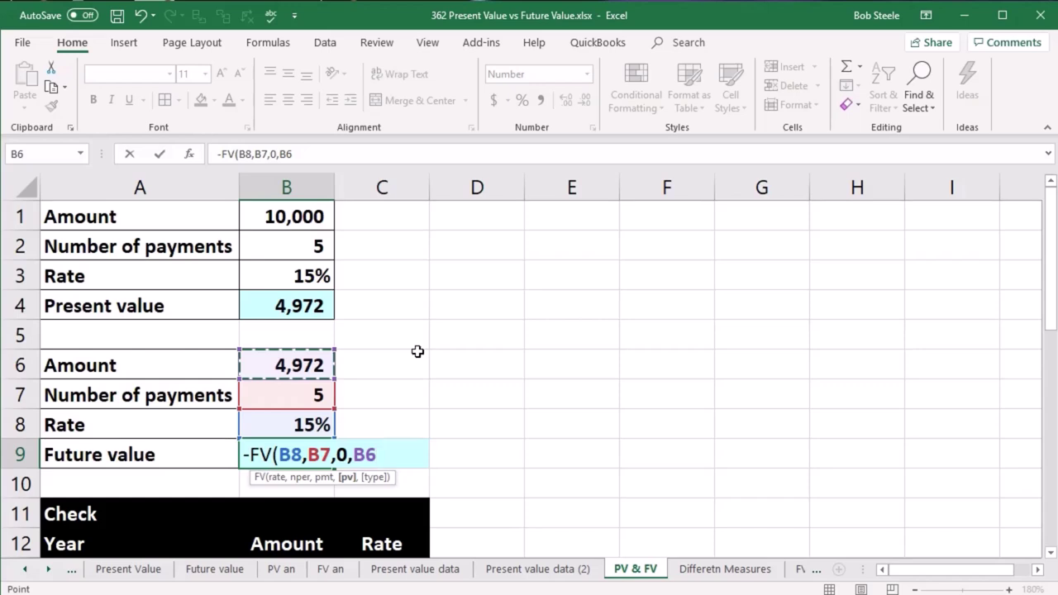
key(Return)
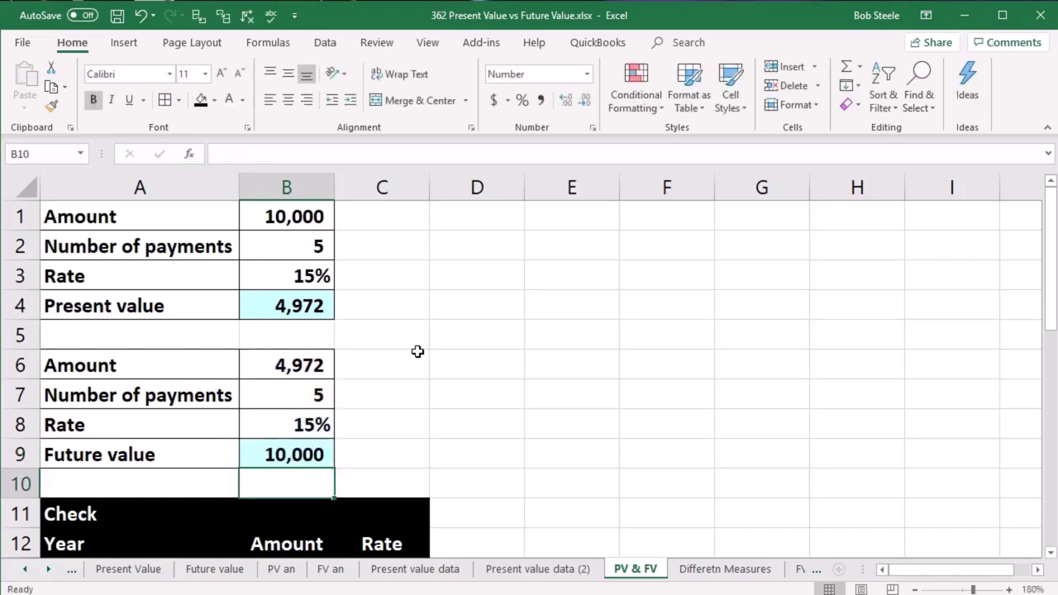
Compare the present value formula in B4 with the future value formula in B9.
click(284, 307)
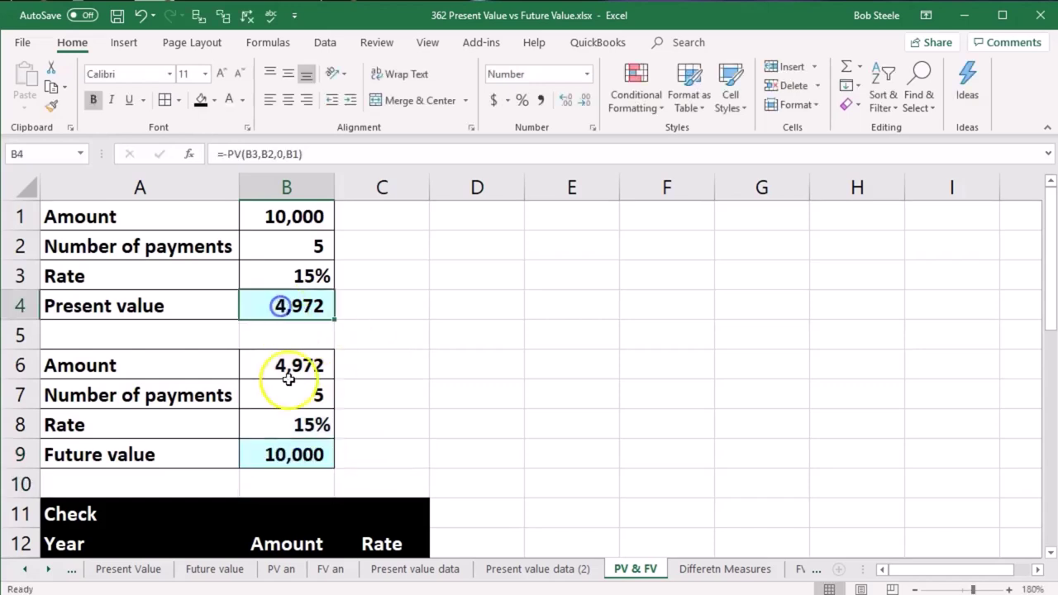
click(282, 447)
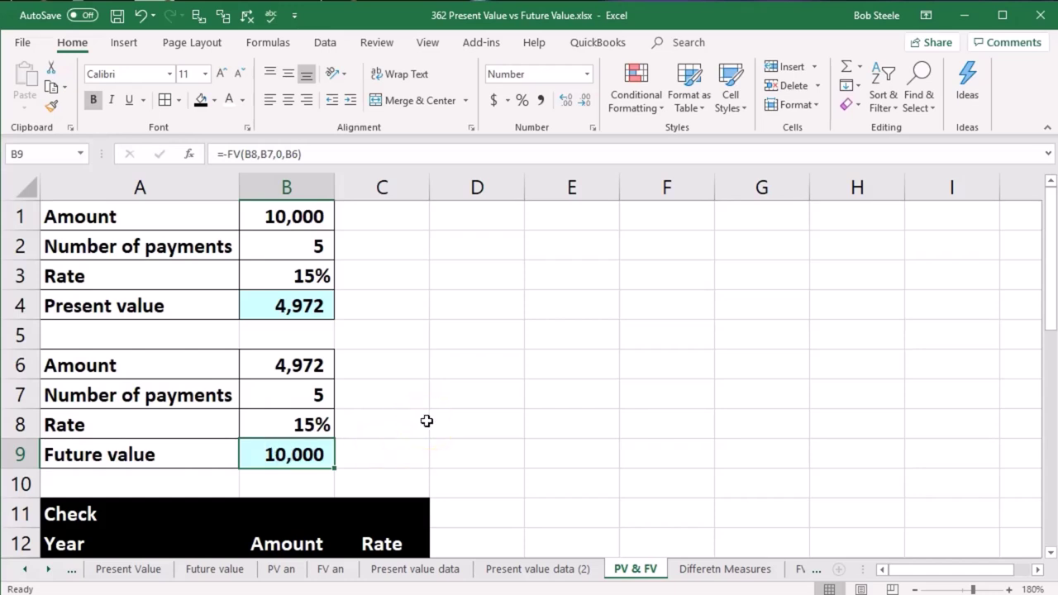
scroll(426, 418, down, 1)
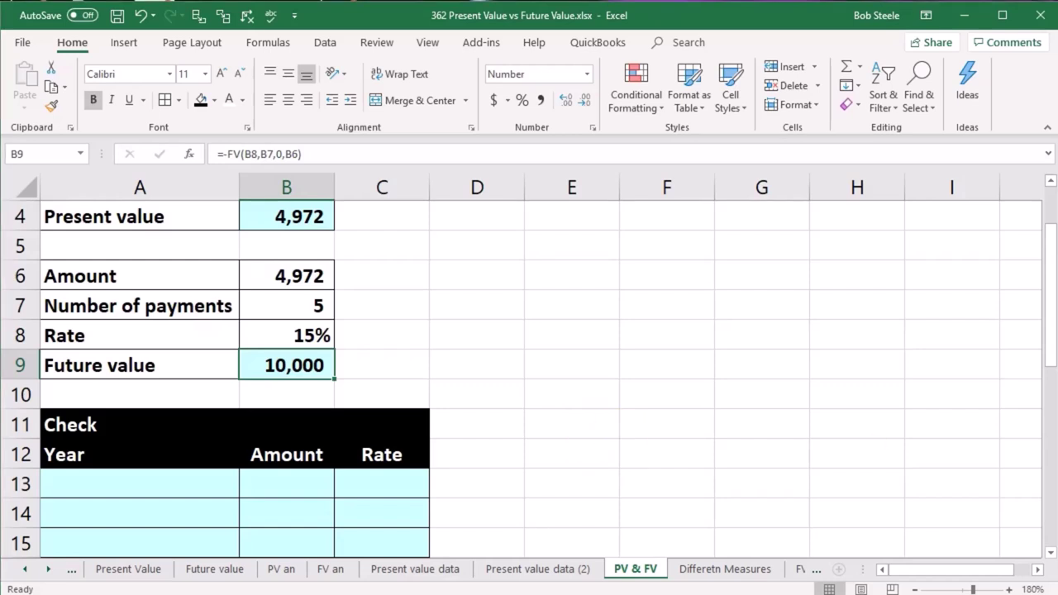
key(alt+Tab)
key(alt+Tab)
Fill the Year column of the Check table from A13 to A18 with 0, 2, 3, 4, 5 and Total.
scroll(713, 442, down, 2)
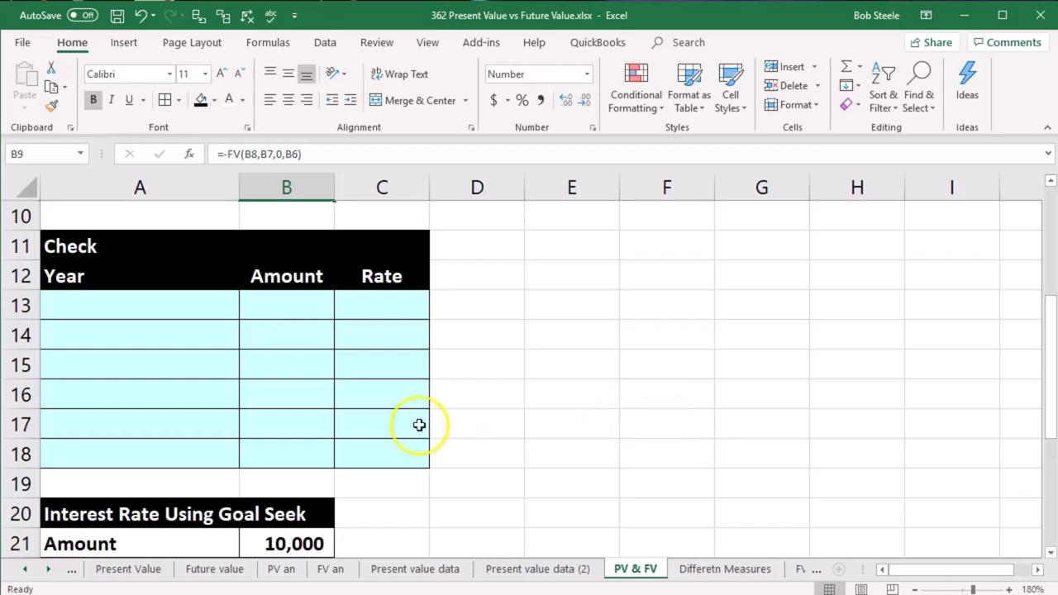
click(156, 302)
text(0)
key(Return)
text(2)
key(Return)
text(3)
key(Return)
text(4)
key(Return)
text(5)
key(Return)
text(Total)
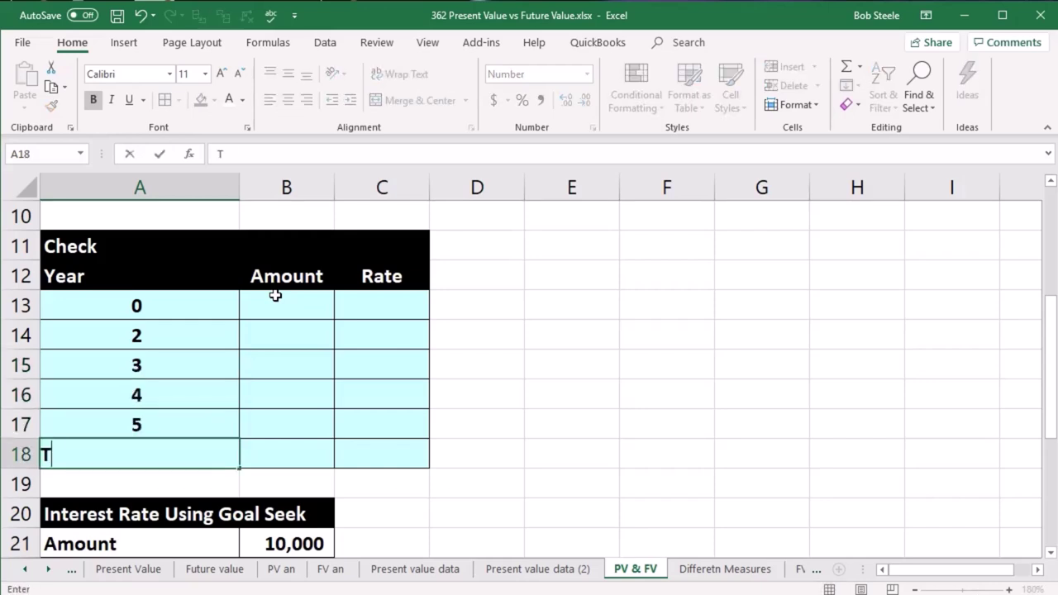
key(Tab)
Link the Year 0 amount in B13 of the Check table to the present value in B4.
key(Up)
key(Up)
key(Up)
key(Up)
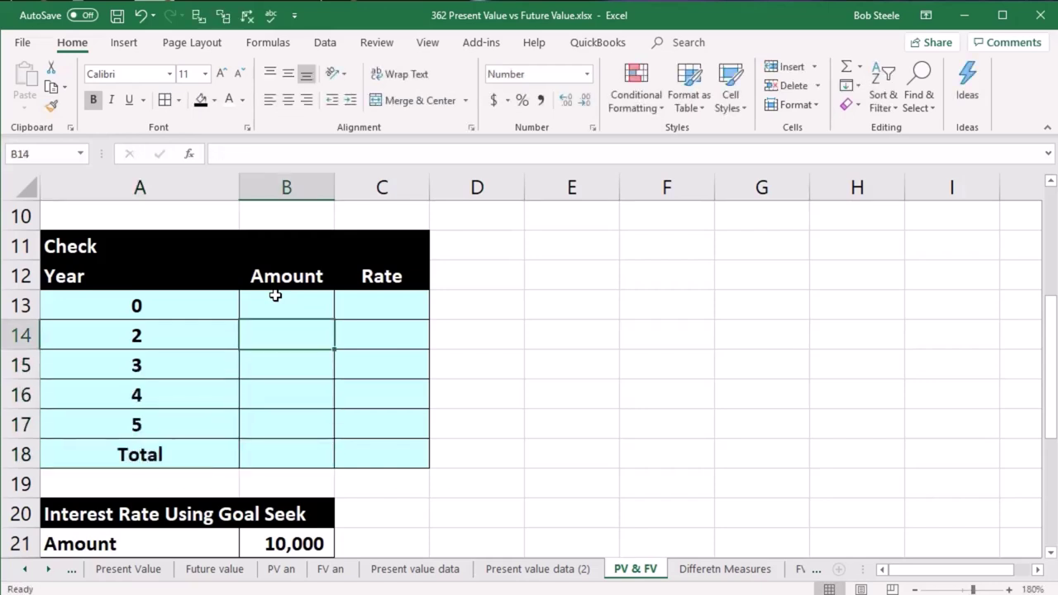
key(Up)
scroll(350, 350, up, 2)
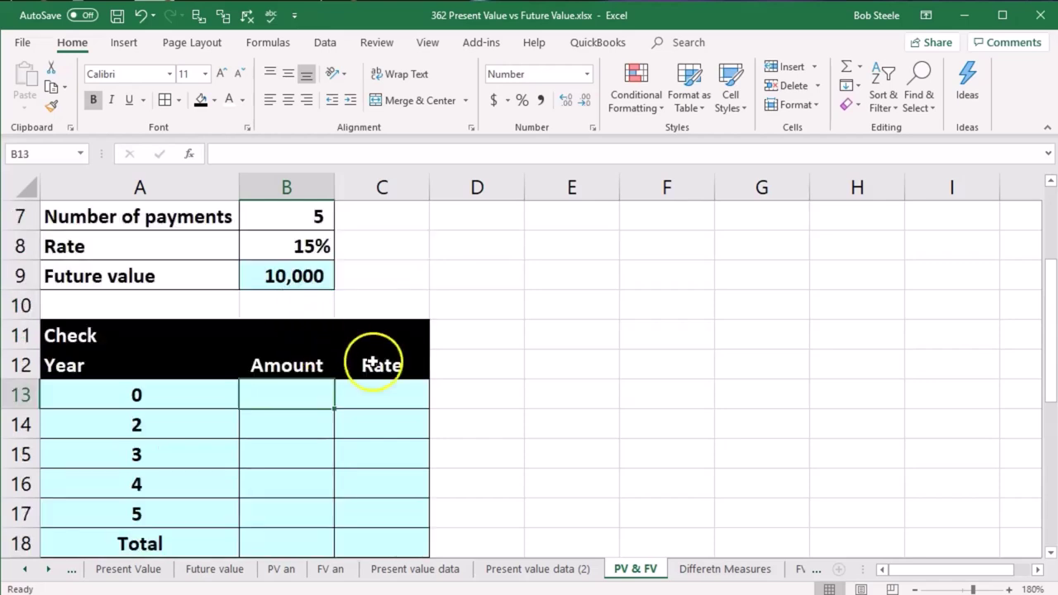
text(=)
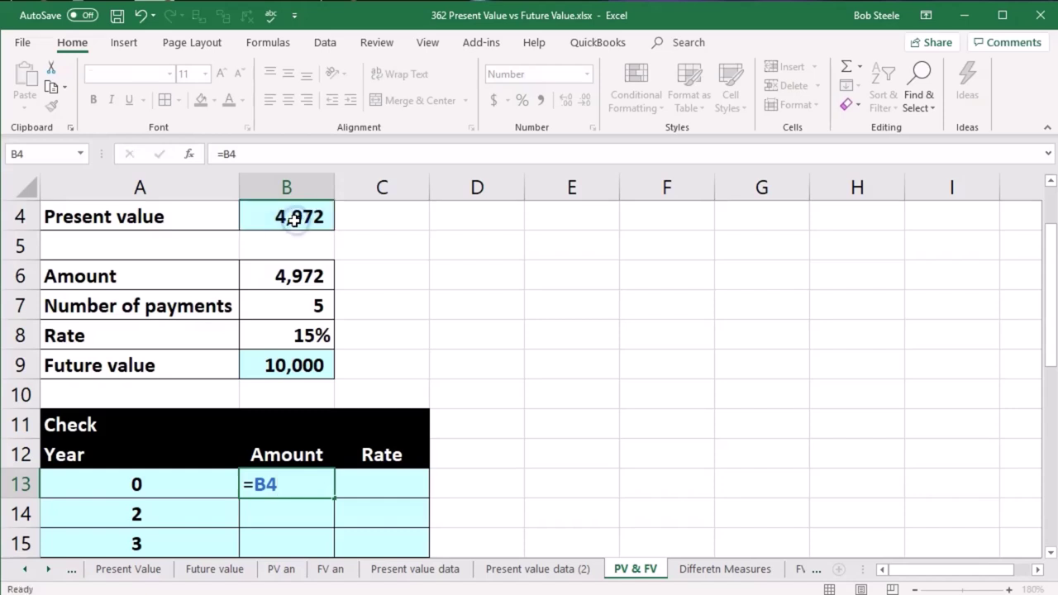
key(Return)
Calculate the Year 0 rate in C13 as the rate in B8 plus 1.
key(Up)
key(Right)
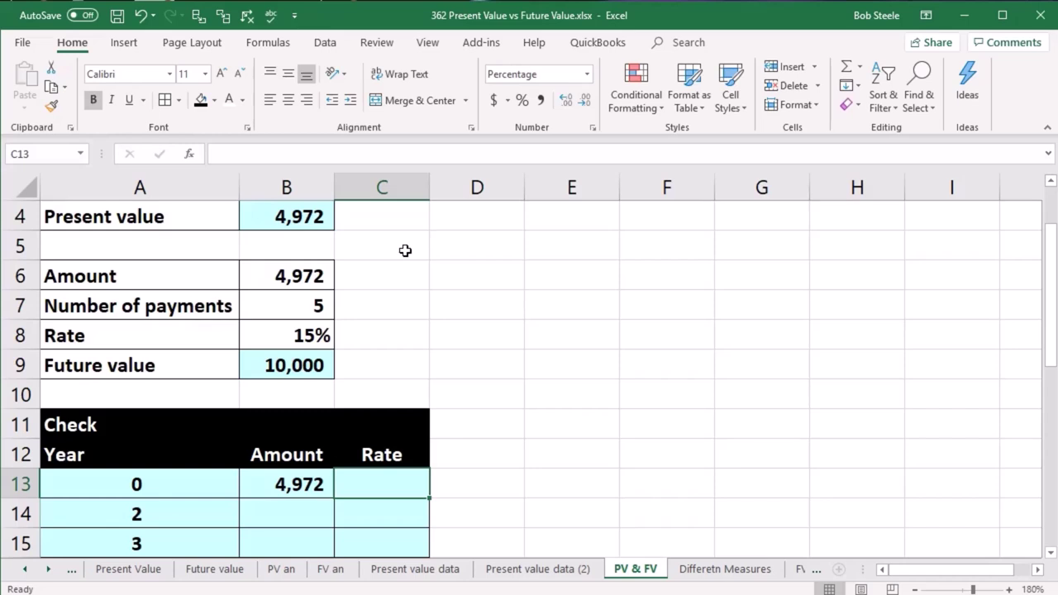
text(=)
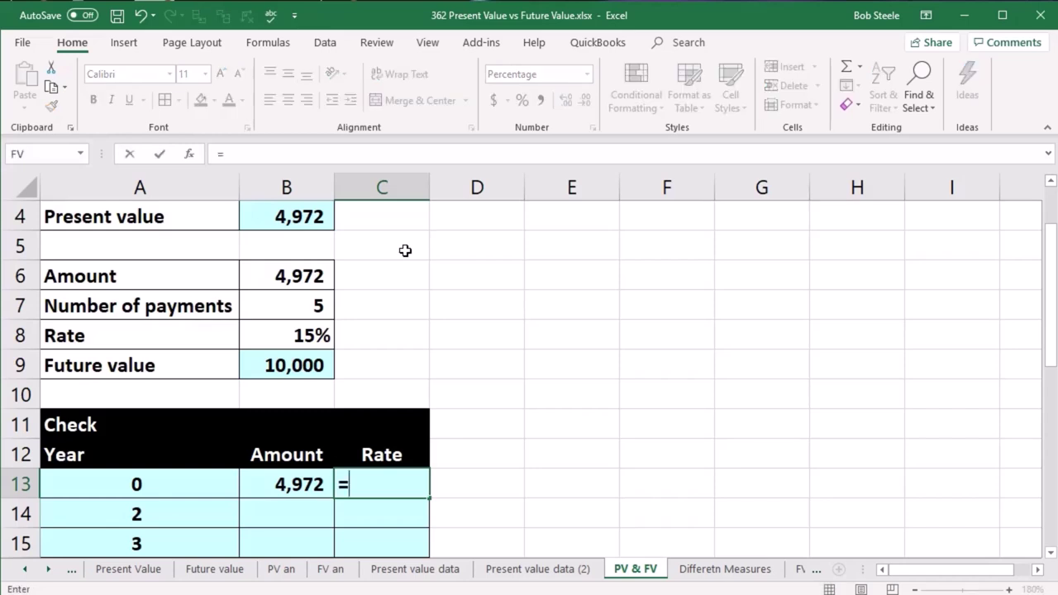
click(258, 343)
text(+1)
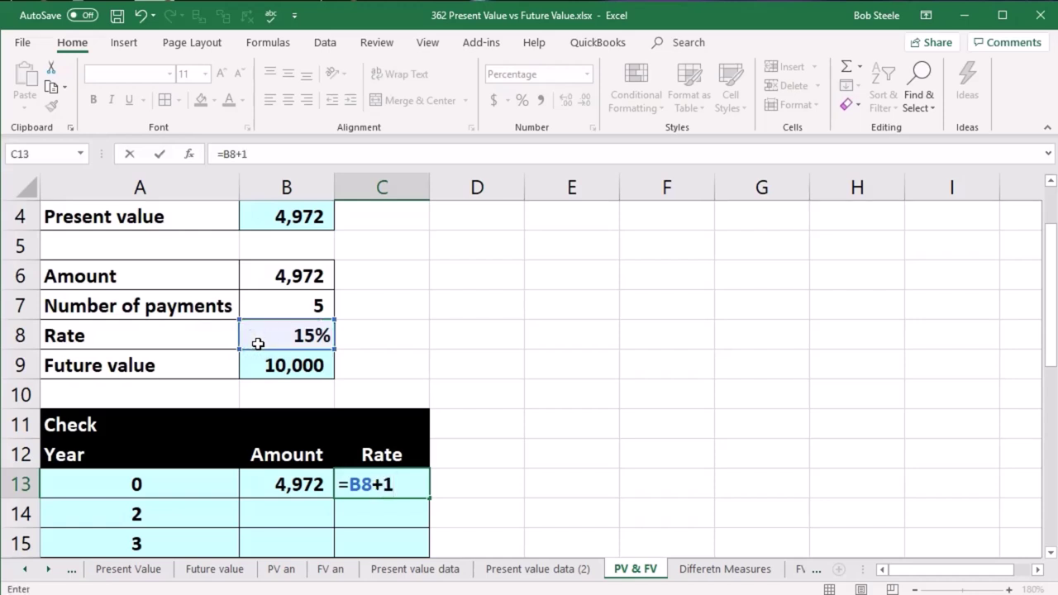
key(Return)
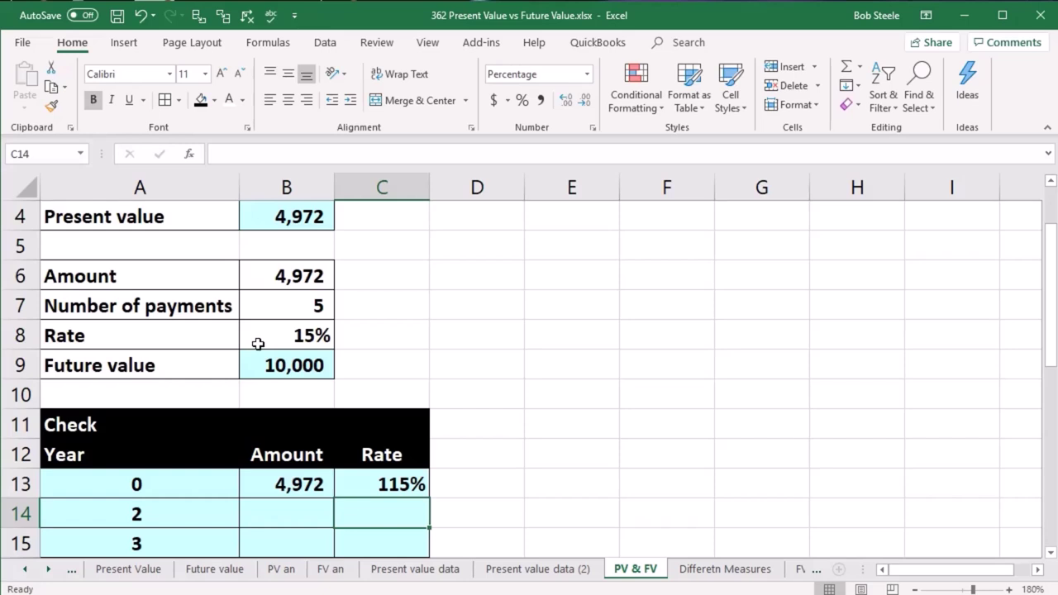
Correct the Year column in A14 to A18 to read 1, 2, 3, 4 and 5.
scroll(258, 343, down, 1)
click(305, 428)
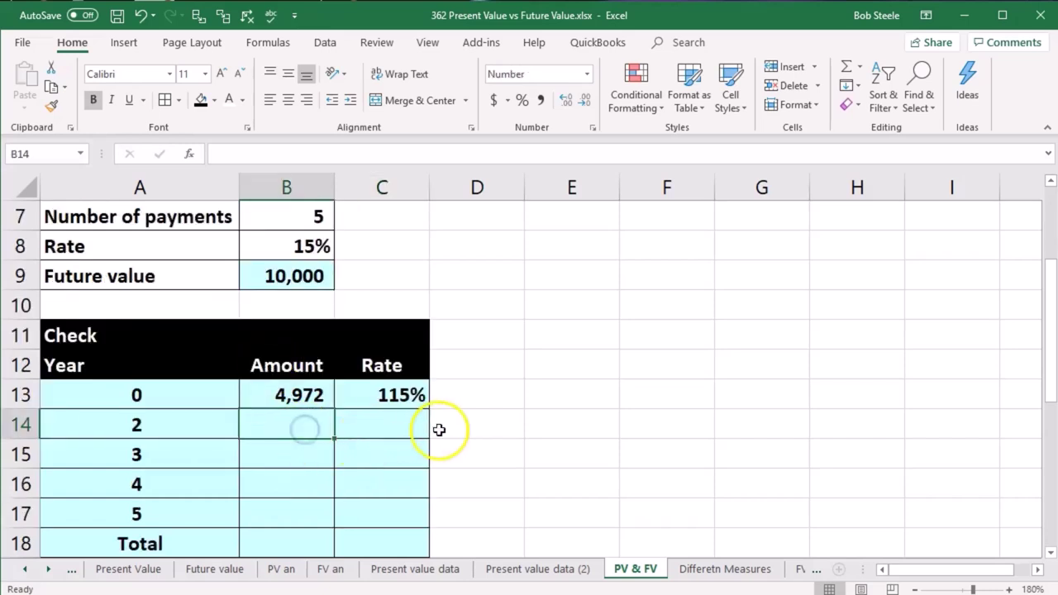
scroll(248, 430, down, 1)
click(207, 334)
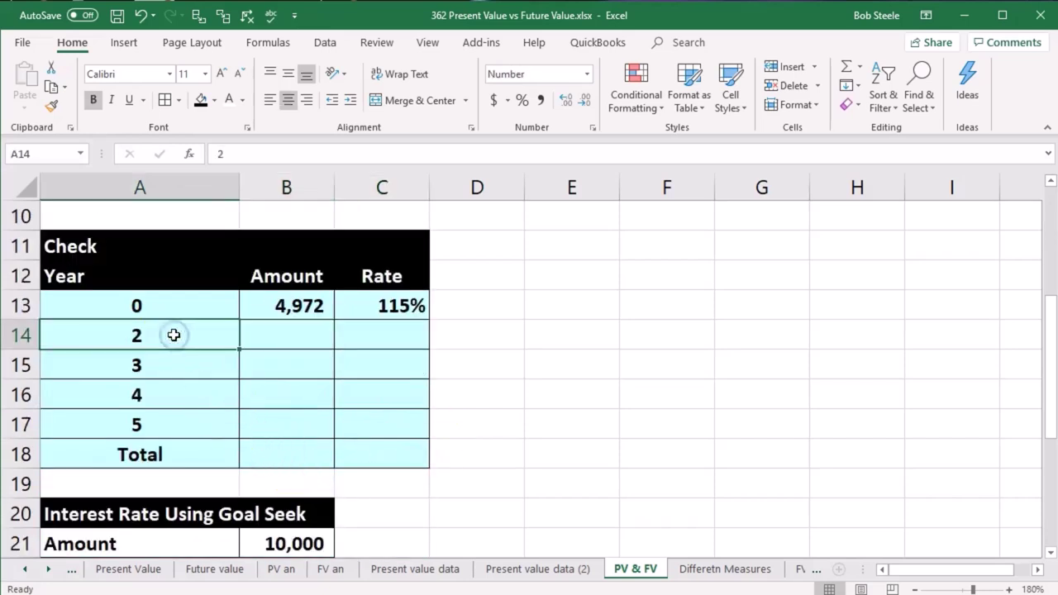
text(1)
key(Return)
text(5)
key(Return)
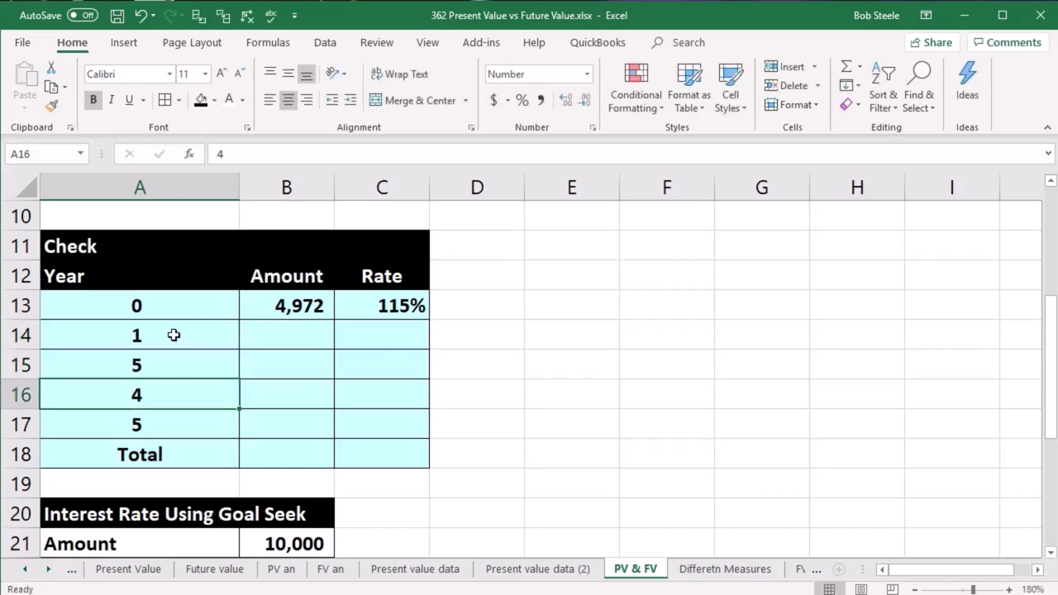
key(Up)
text(2)
key(Return)
text(3)
key(Return)
text(4)
key(Return)
text(5)
key(Return)
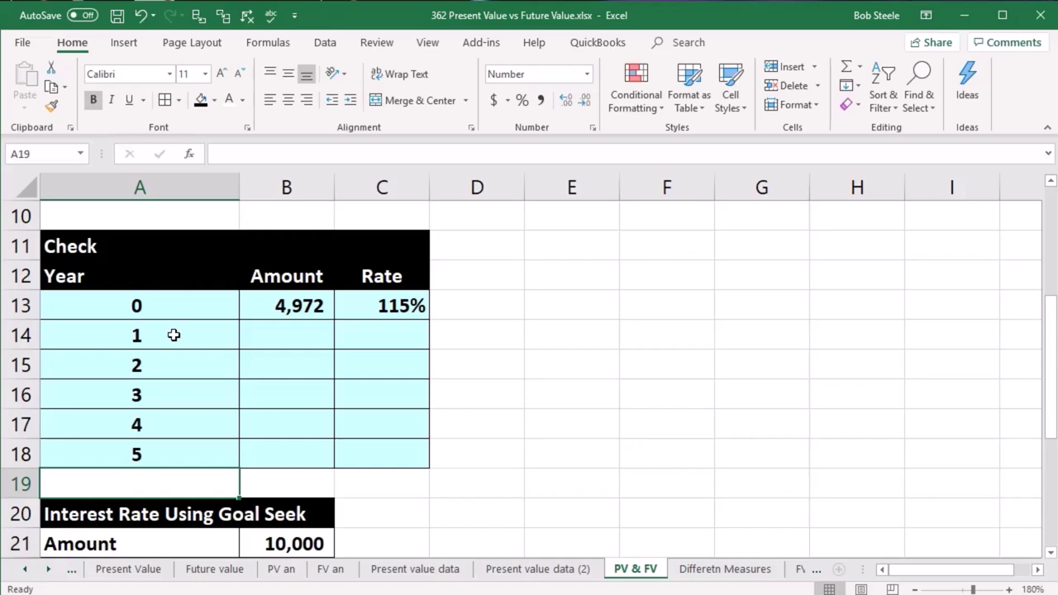
Calculate the Year 1 amount in B14 by multiplying the Year 0 amount B13 by the rate C13.
click(313, 315)
click(317, 333)
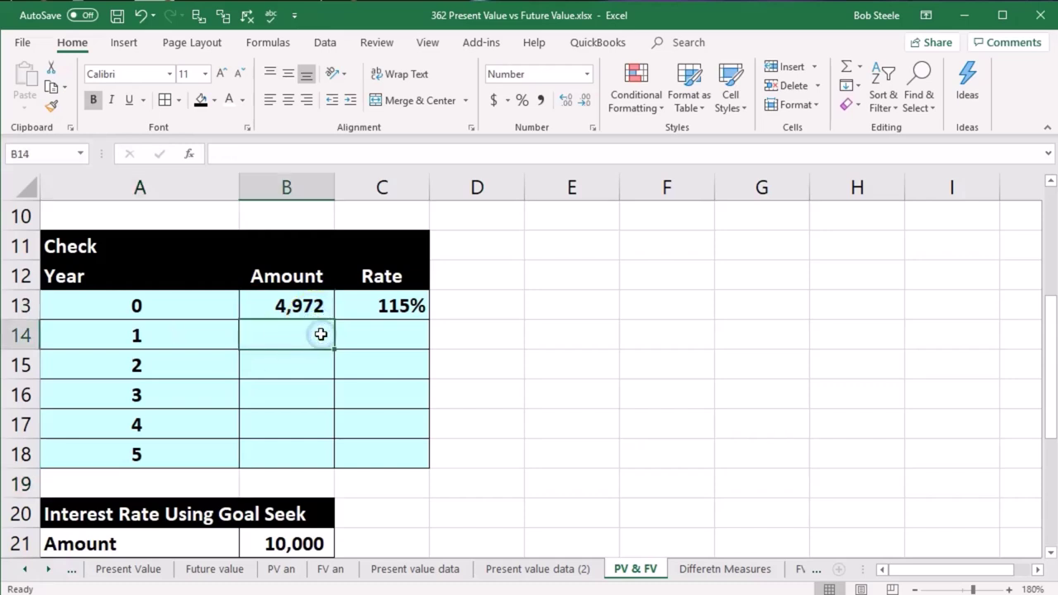
text(=)
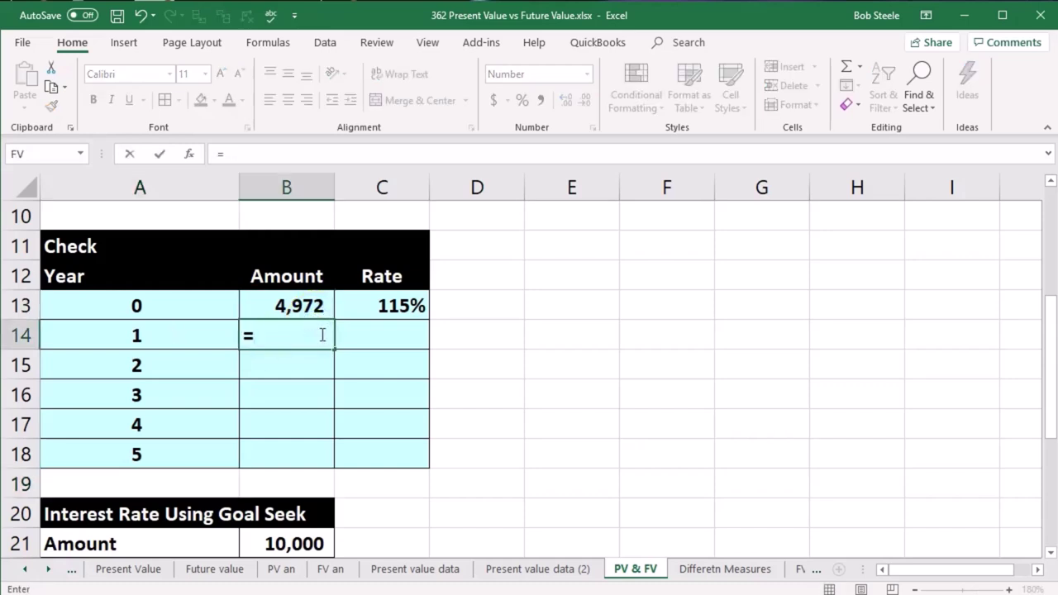
click(306, 307)
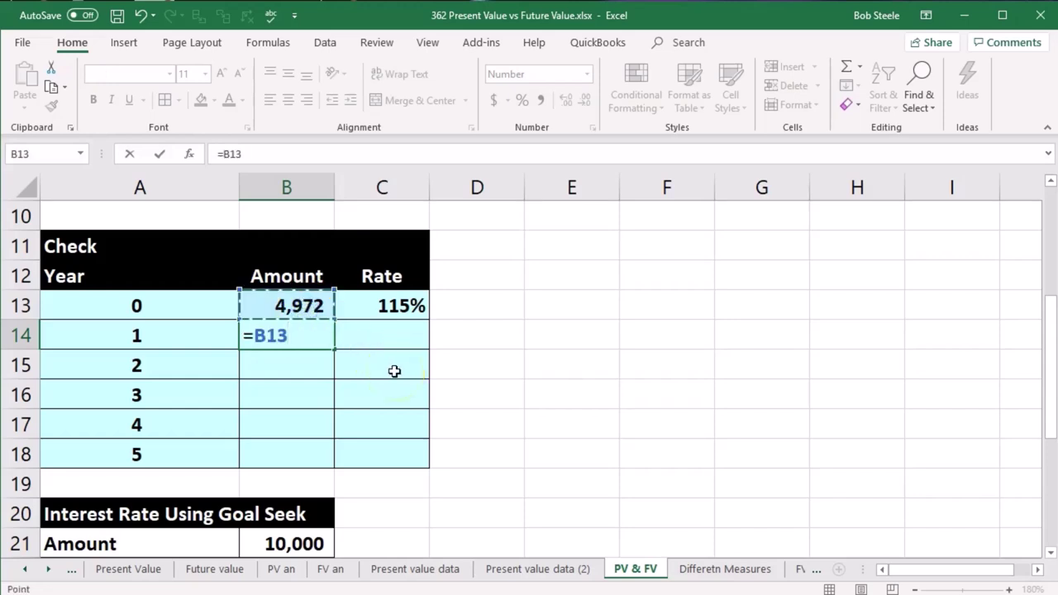
text(*)
click(398, 303)
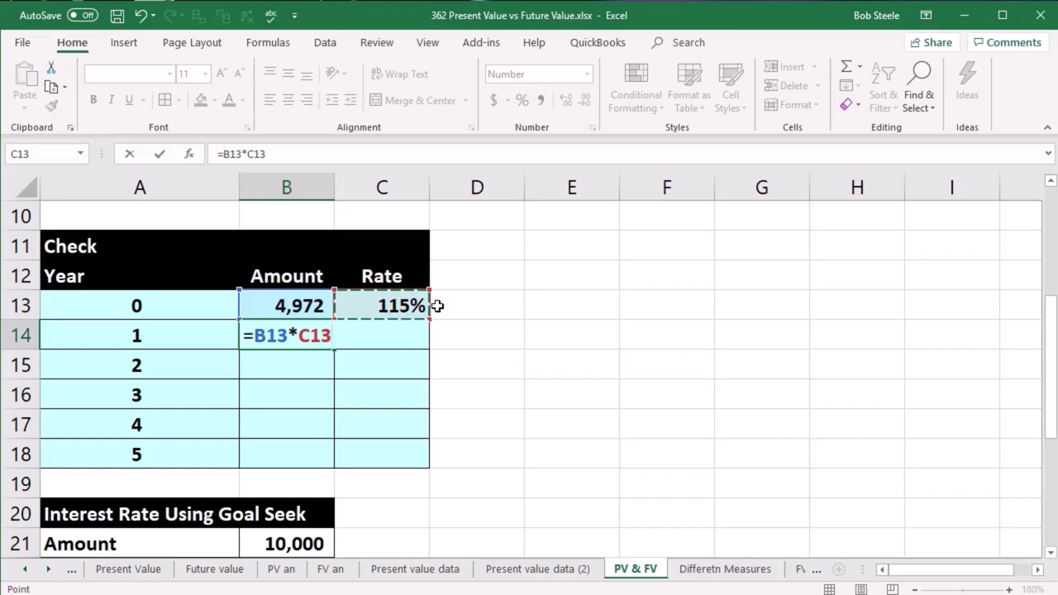
key(ctrl+Return)
key(Down)
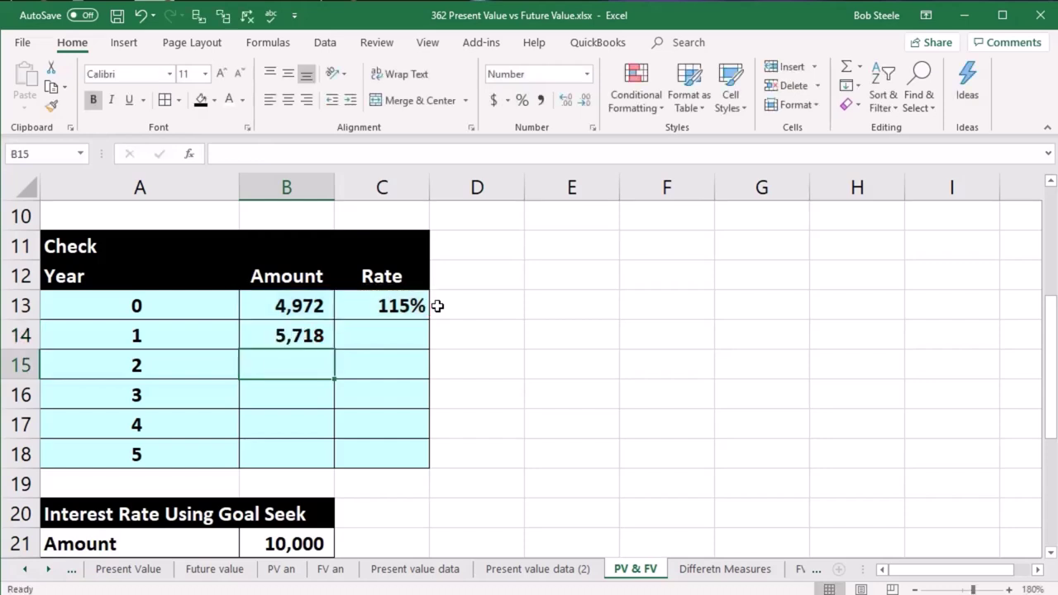
Set the Year 1 rate in C14 equal to the Year 0 rate in C13.
key(Up)
key(Right)
text(=)
key(Up)
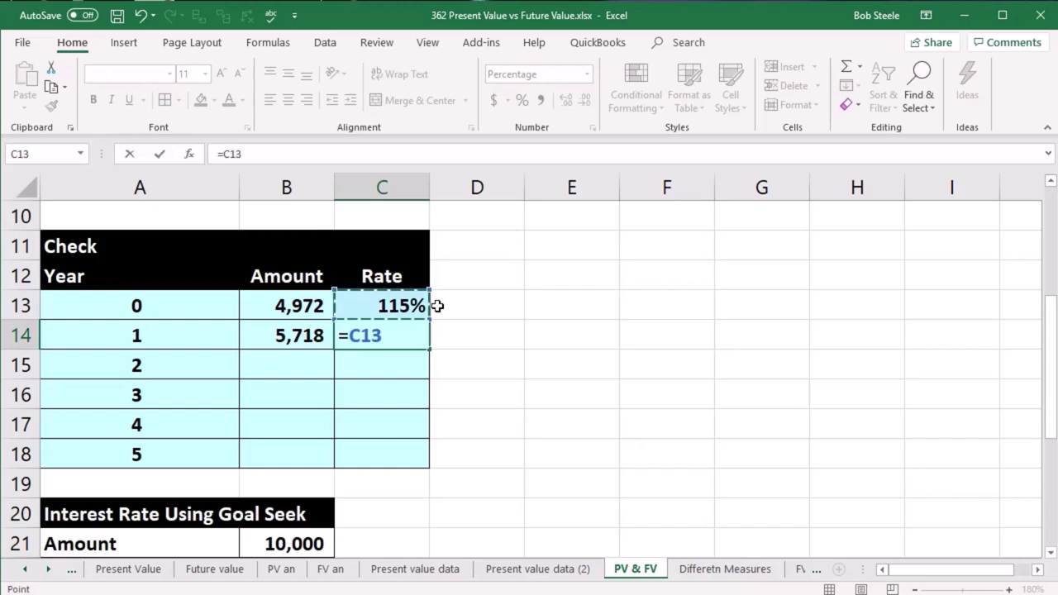
key(Return)
Calculate the Year 2 amount in B15 by multiplying the Year 1 amount B14 by the rate C14.
key(Left)
key(Up)
key(Down)
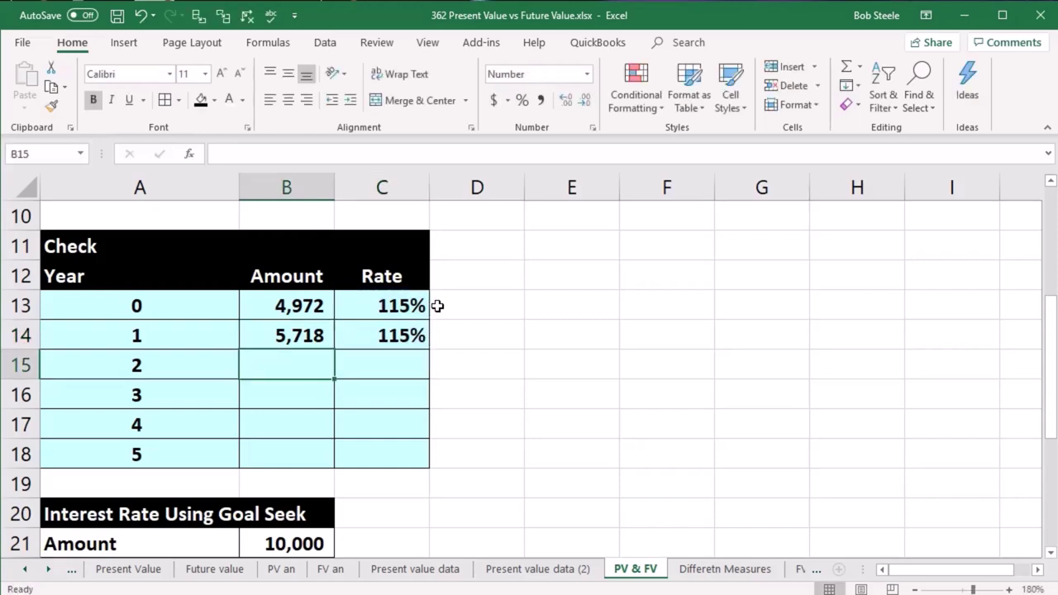
text(=)
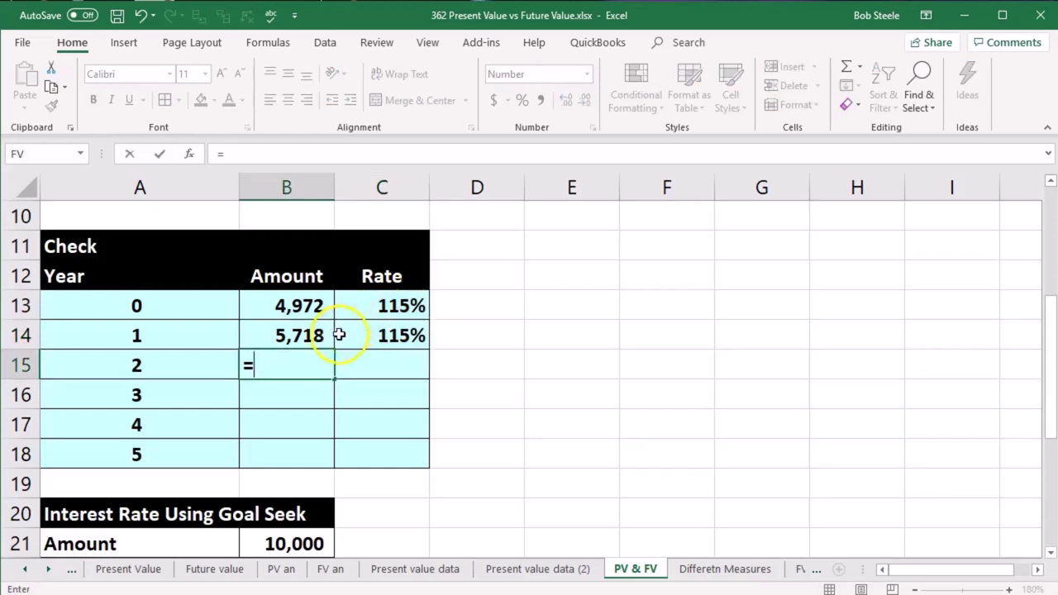
click(299, 337)
text(*)
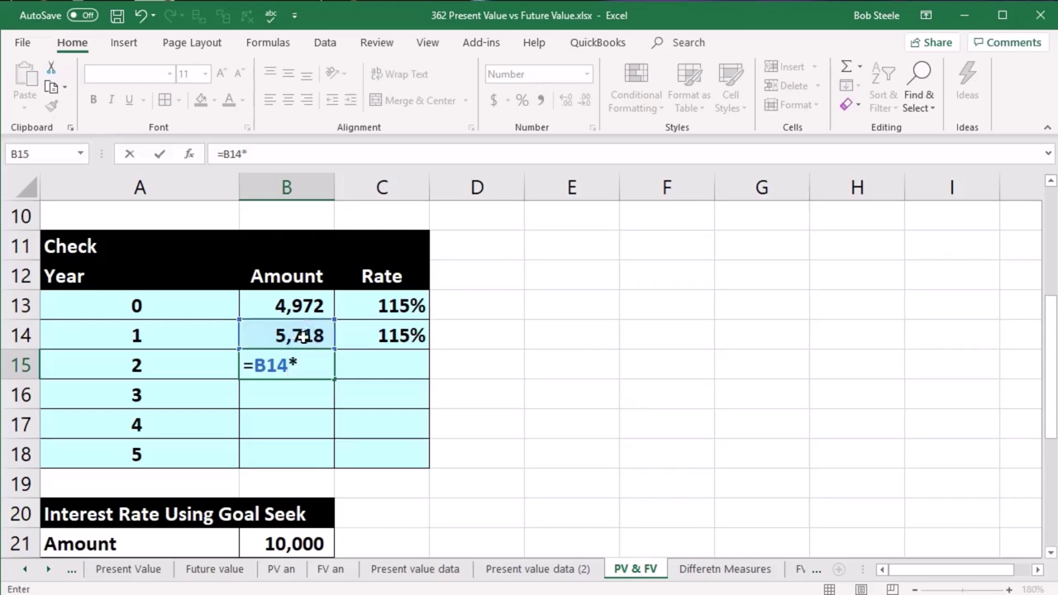
click(363, 340)
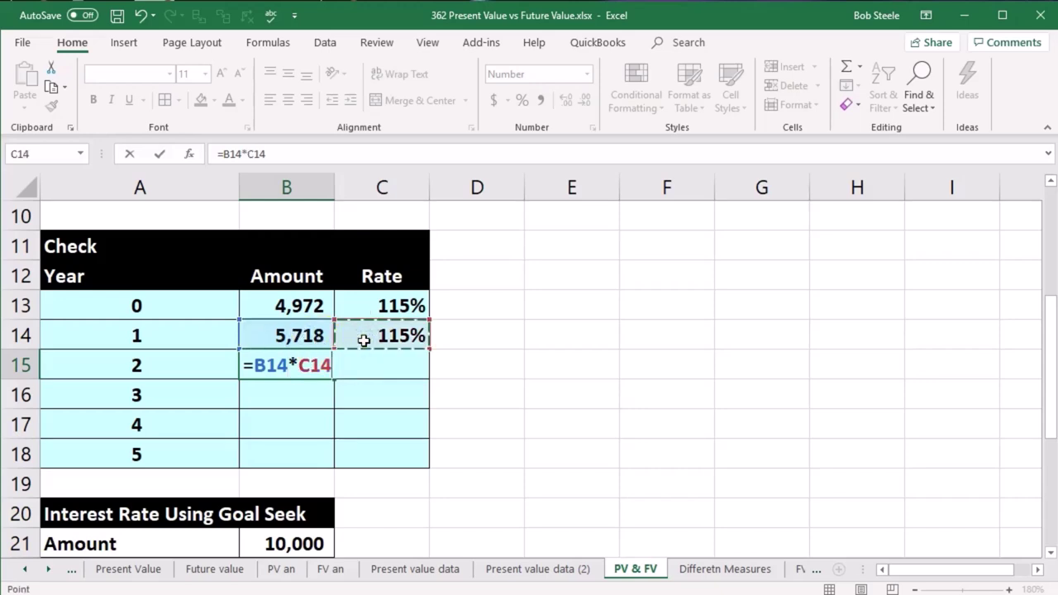
key(Return)
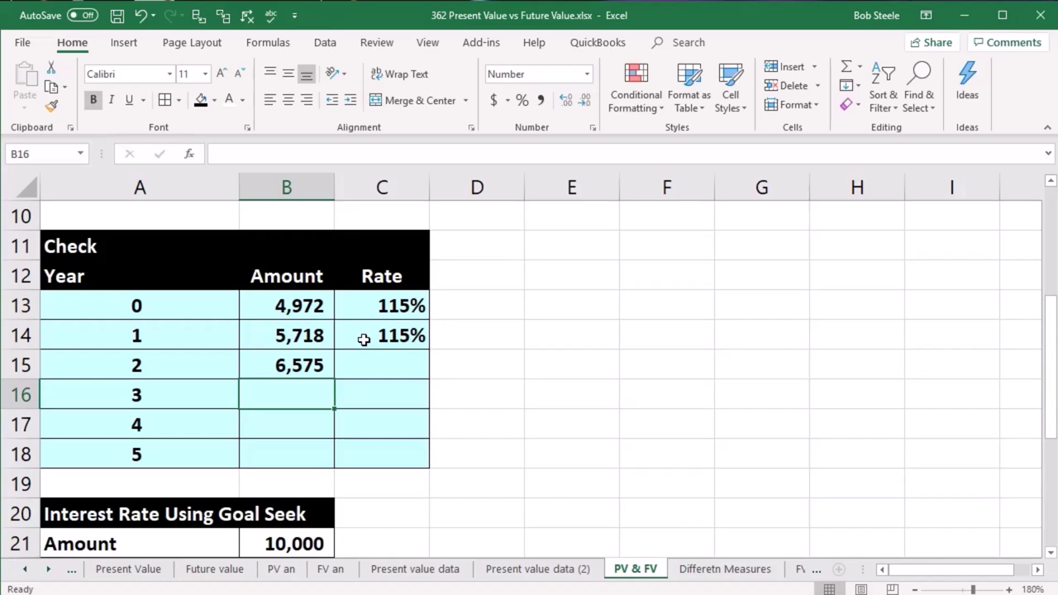
Set the Year 2 rate in C15 equal to the Year 1 rate in C14.
click(406, 361)
text(=)
key(Up)
key(Return)
Calculate the Year 3 amount in B16 by multiplying the Year 2 amount B15 by the rate C15.
key(Left)
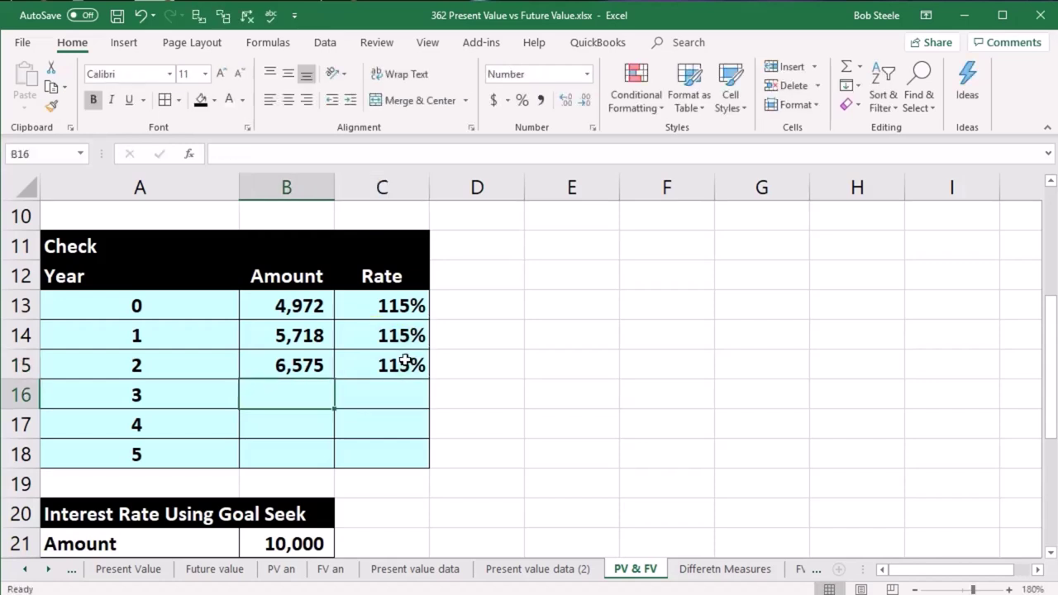
text(=)
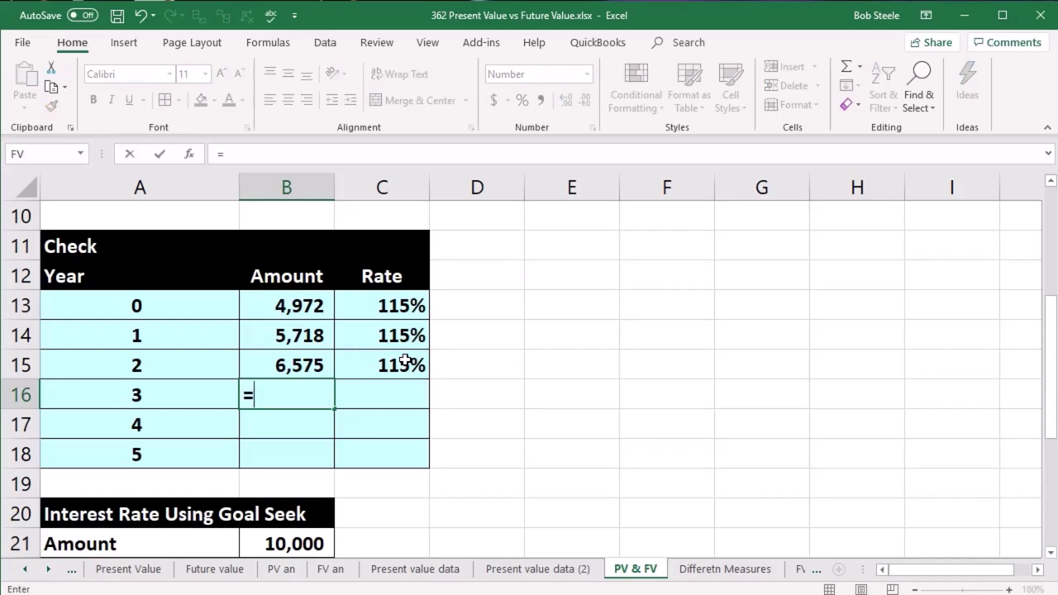
click(316, 368)
text(*)
click(375, 367)
key(Return)
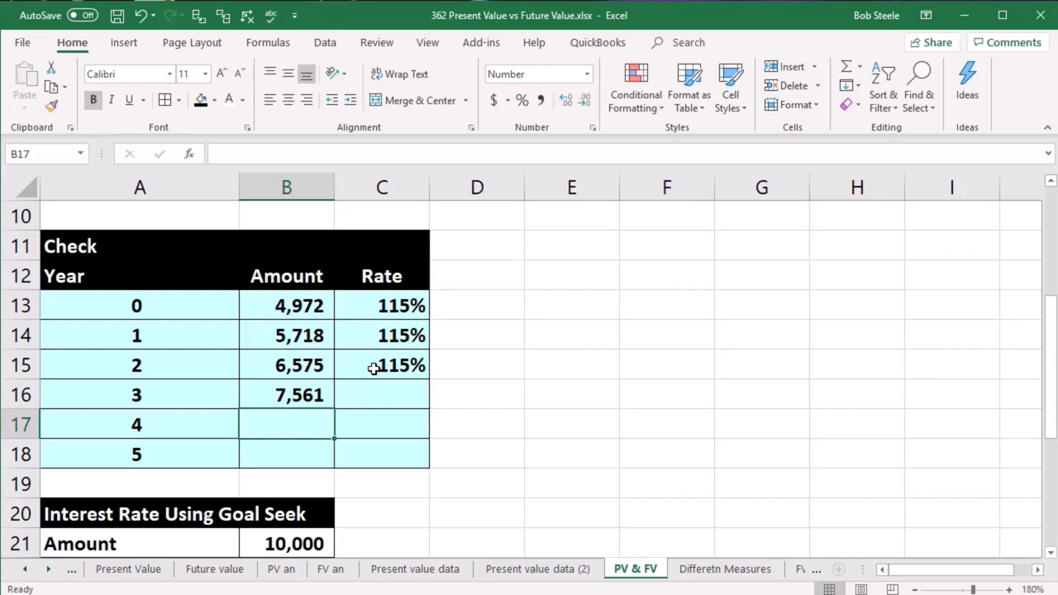
Set the Year 3 rate in C16 equal to the Year 2 rate in C15.
click(365, 391)
text(=)
key(Up)
key(Return)
Calculate the Year 4 amount in B17 by multiplying the Year 3 amount B16 by the rate C16.
key(Left)
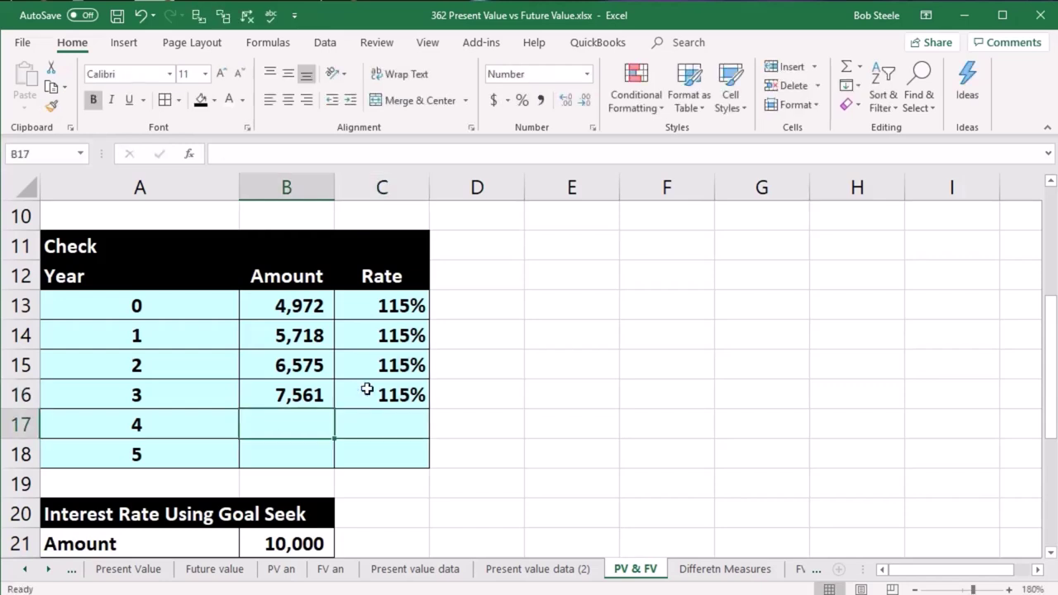
text(=)
key(Up)
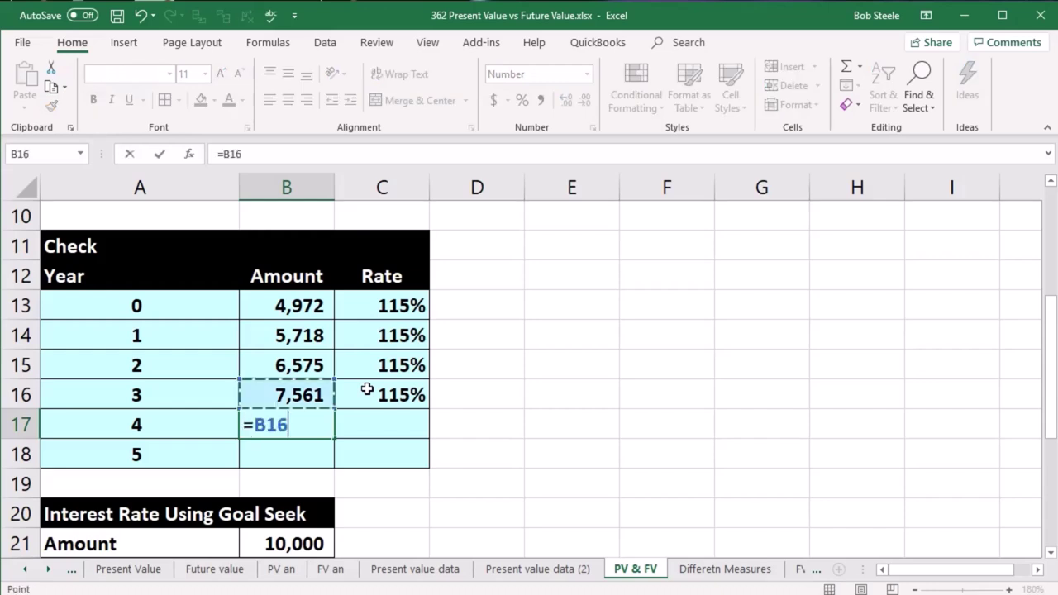
text(*)
key(Right)
key(Up)
key(Return)
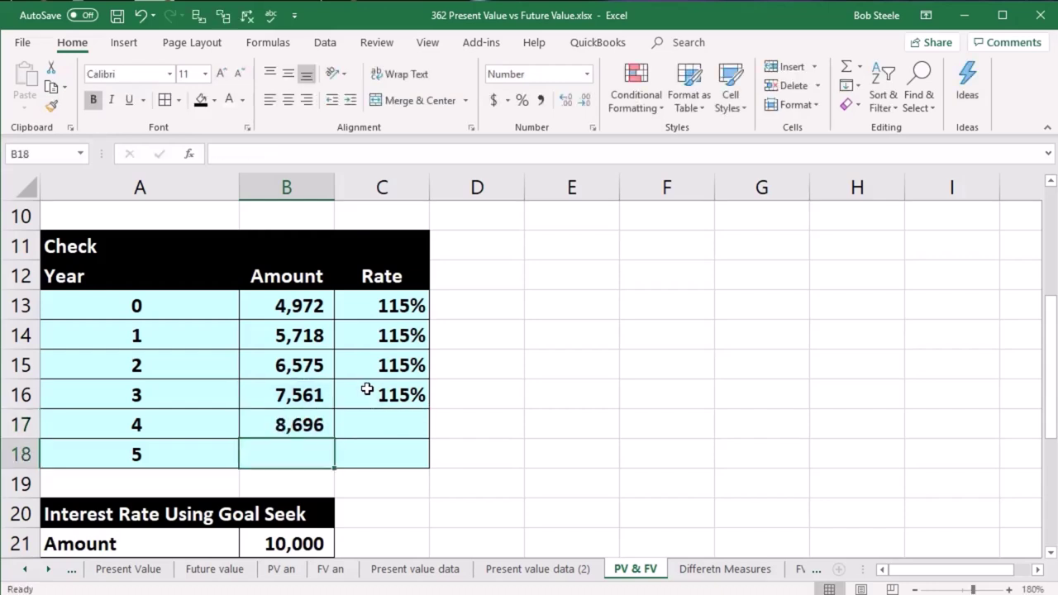
Set the Year 4 rate in C17 equal to the Year 3 rate in C16.
key(Up)
key(Right)
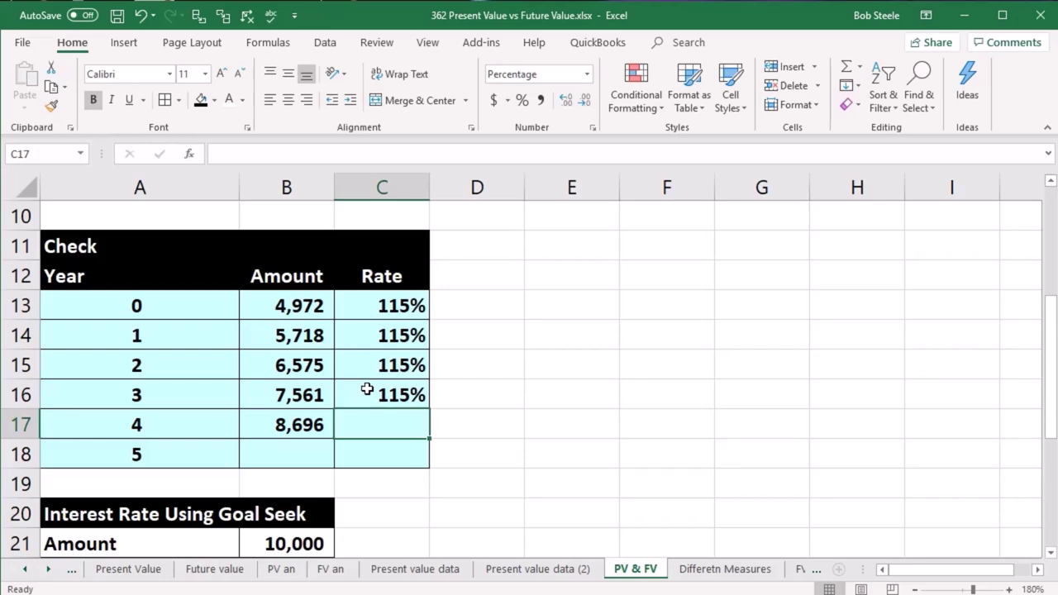
text(=)
key(Up)
key(Return)
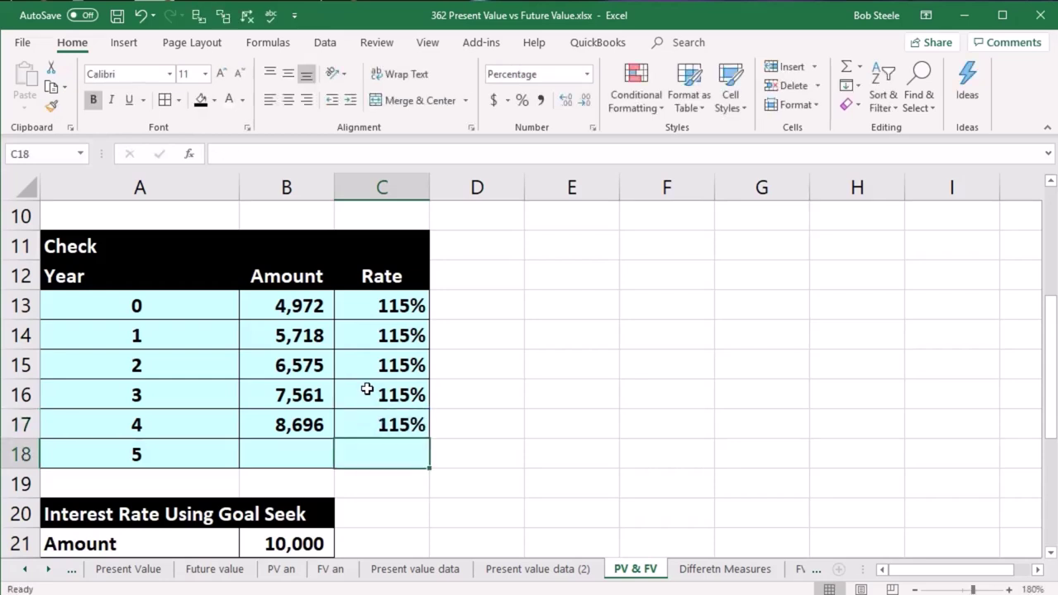
Calculate the Year 5 amount in B18 by multiplying the Year 4 amount B17 by the rate C17.
key(Left)
text(=)
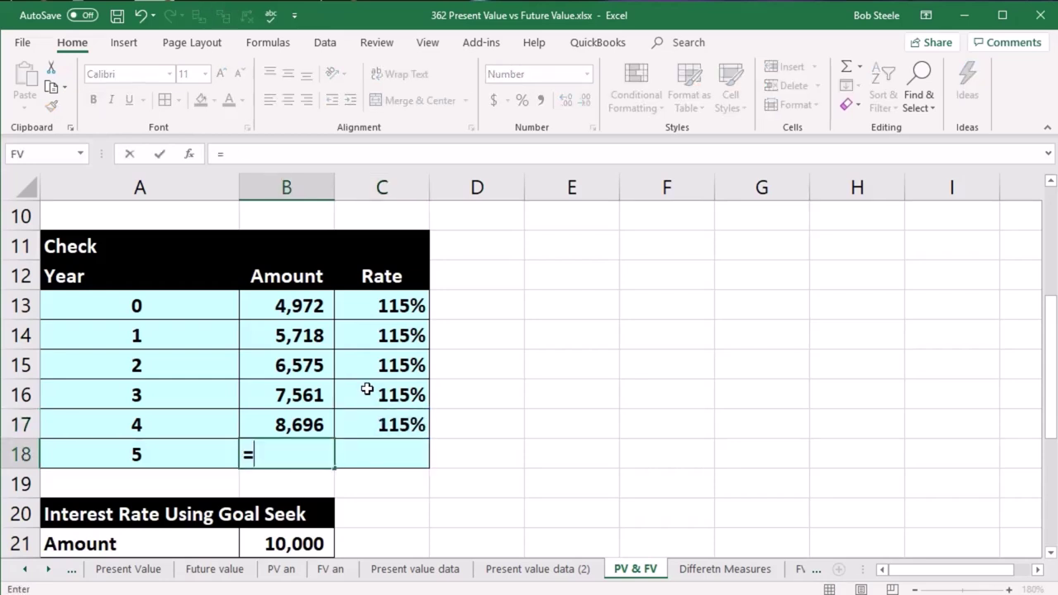
key(Up)
text(*)
key(Right)
key(Up)
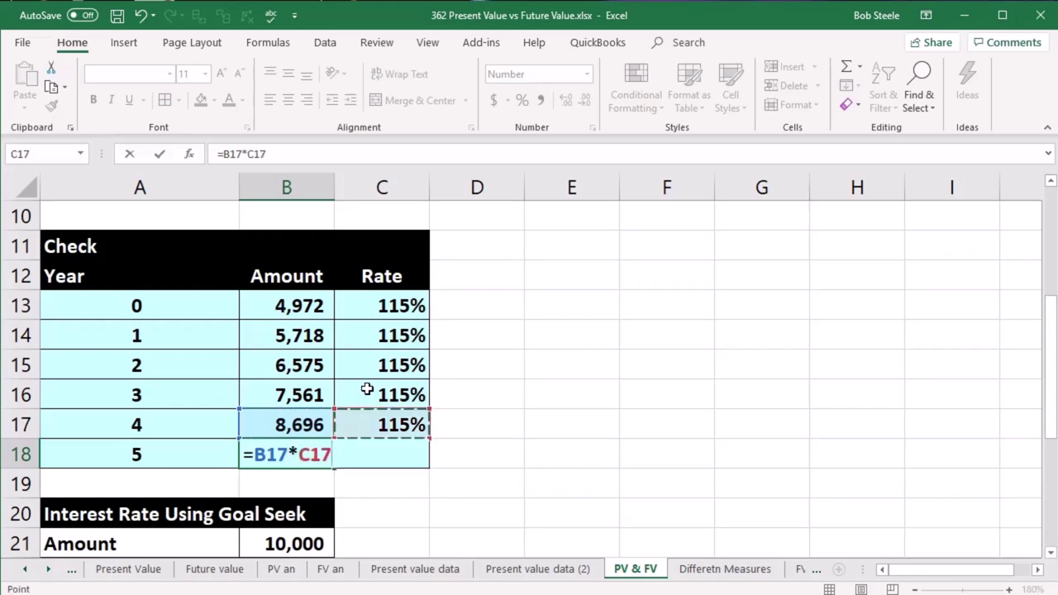
key(Return)
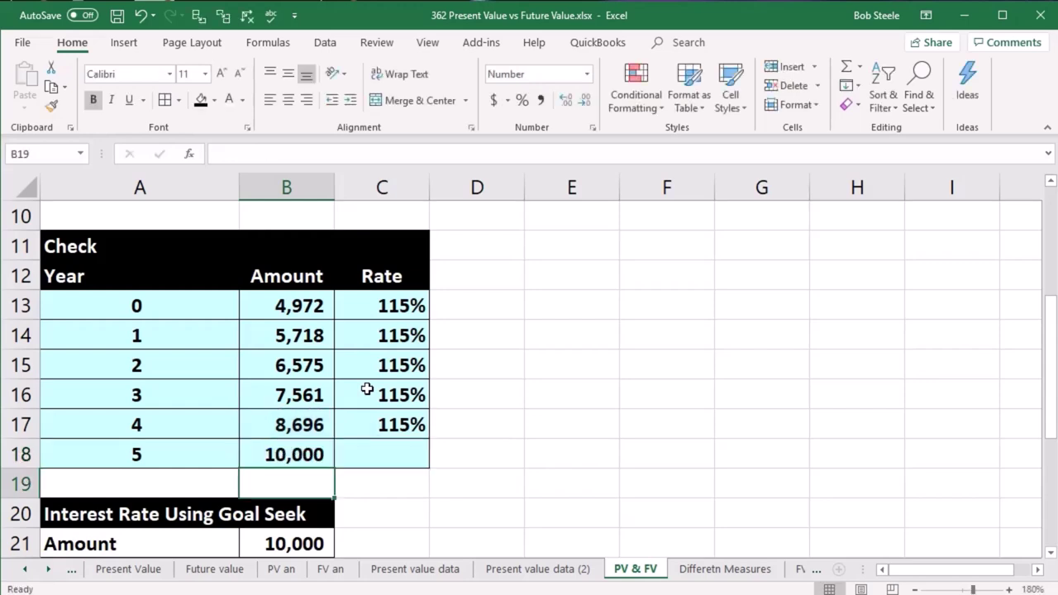
Examine the two Interest Rate Using Goal Seek tables in A20:B24 and A26:B30, especially the first table's blank Rate and Present value cells.
click(579, 447)
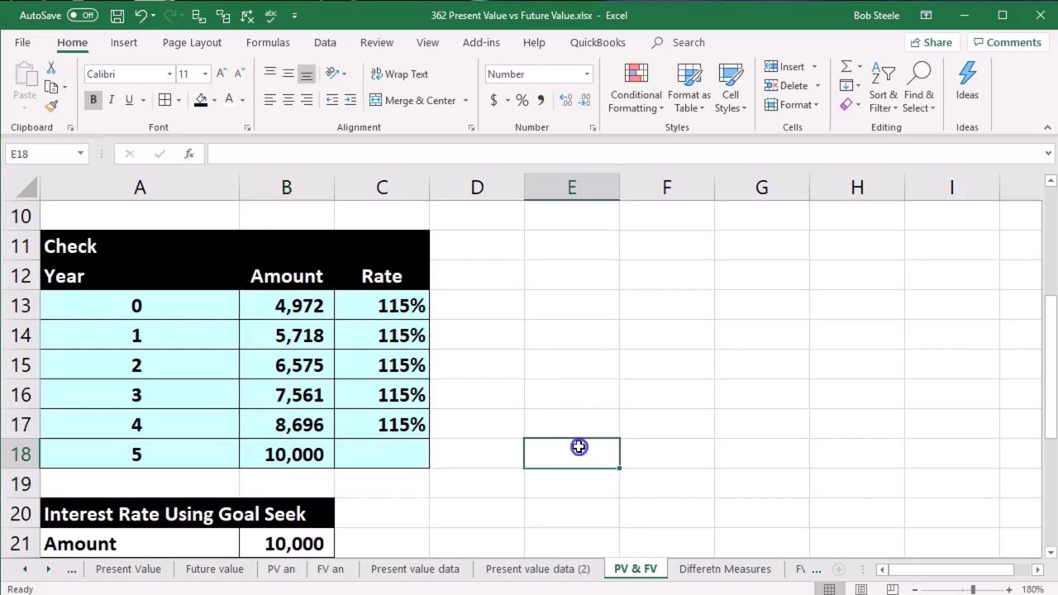
scroll(579, 447, down, 1)
scroll(578, 447, down, 1)
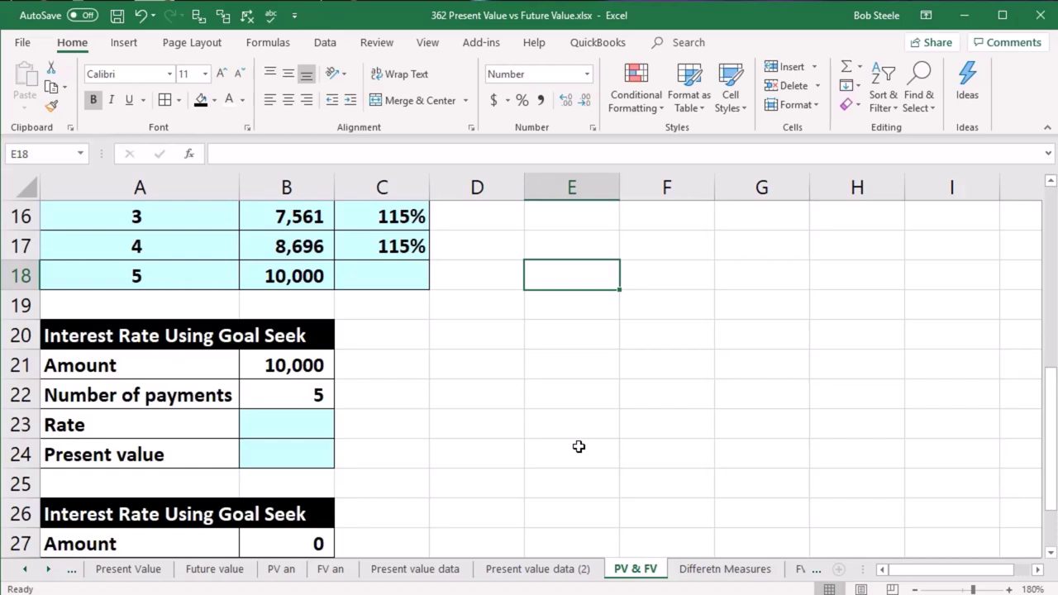
scroll(579, 446, down, 1)
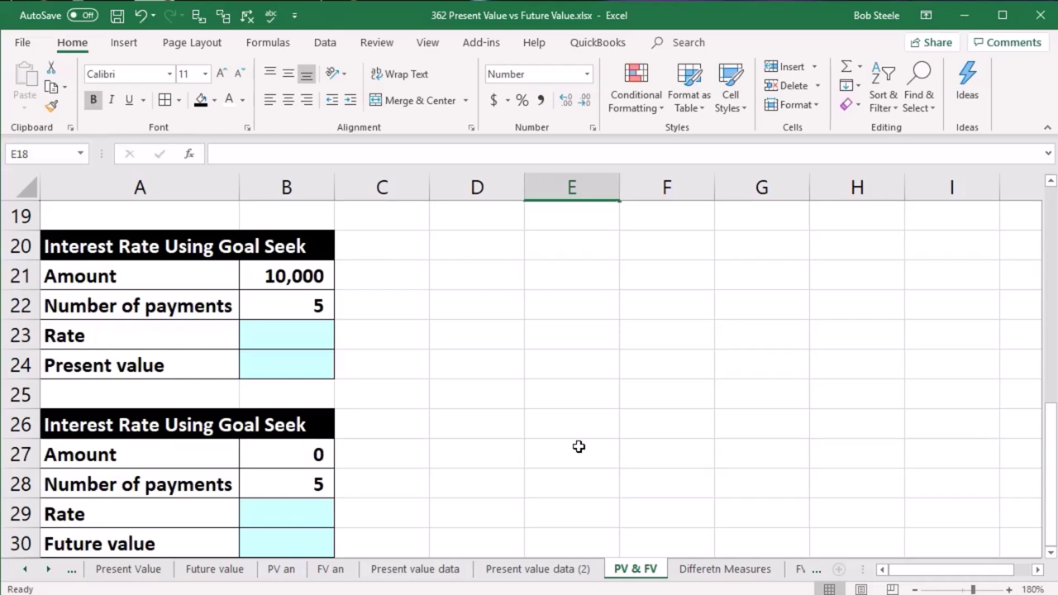
drag(146, 246, 250, 368)
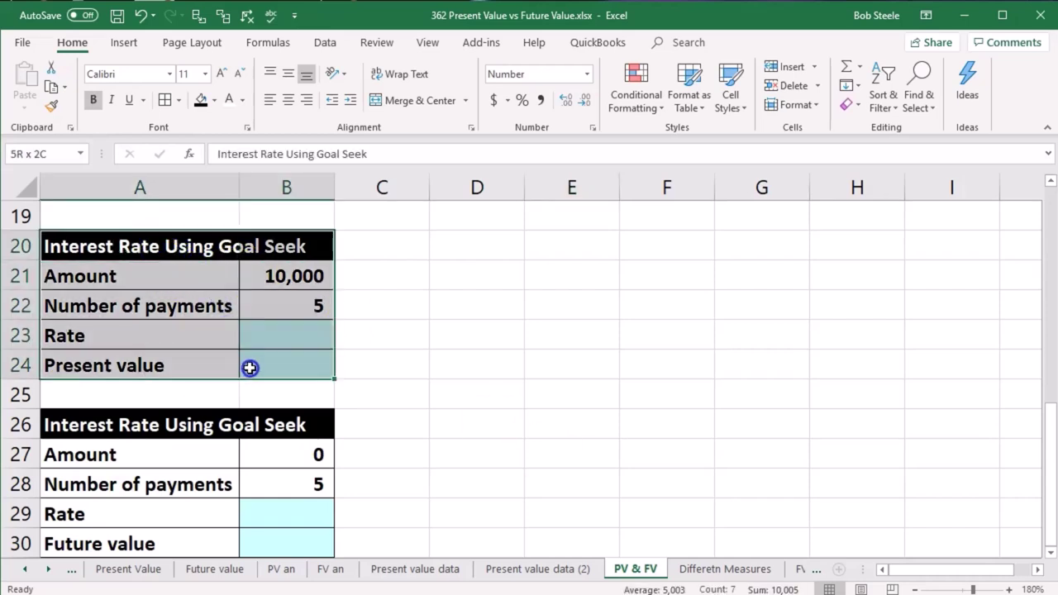
drag(224, 428, 302, 537)
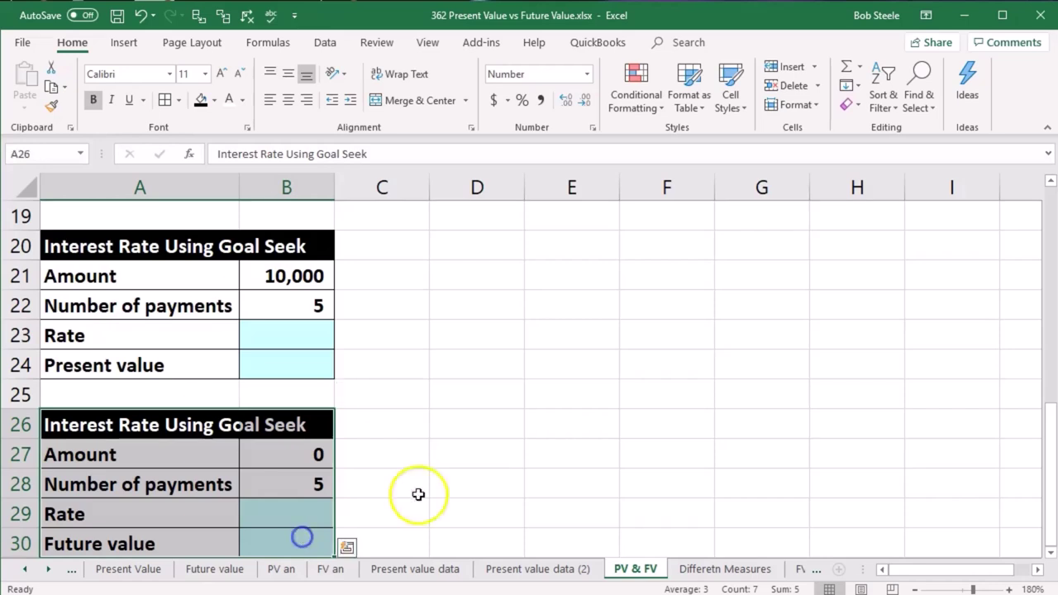
click(296, 338)
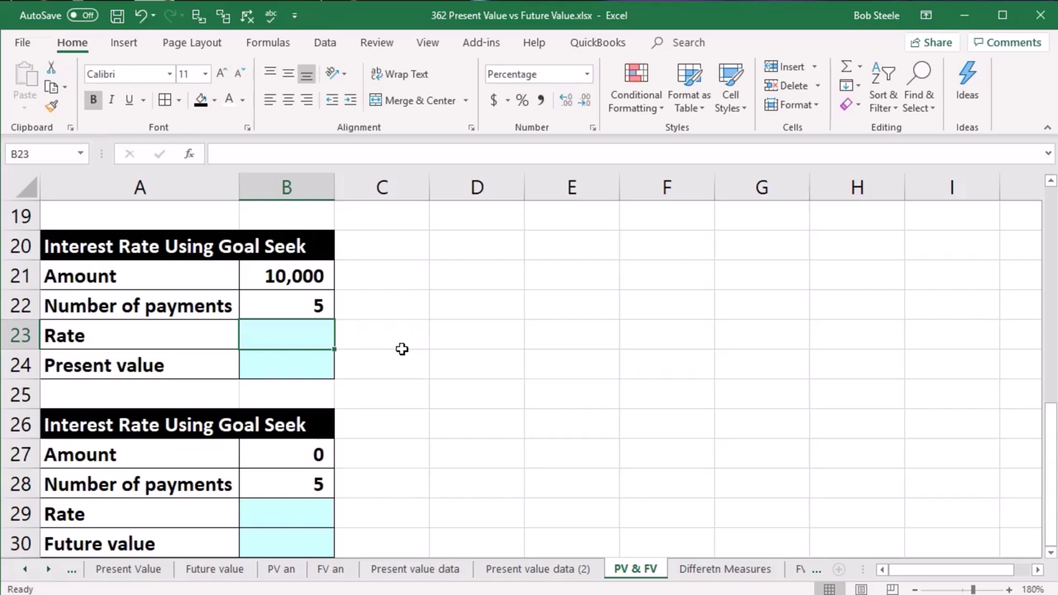
click(287, 365)
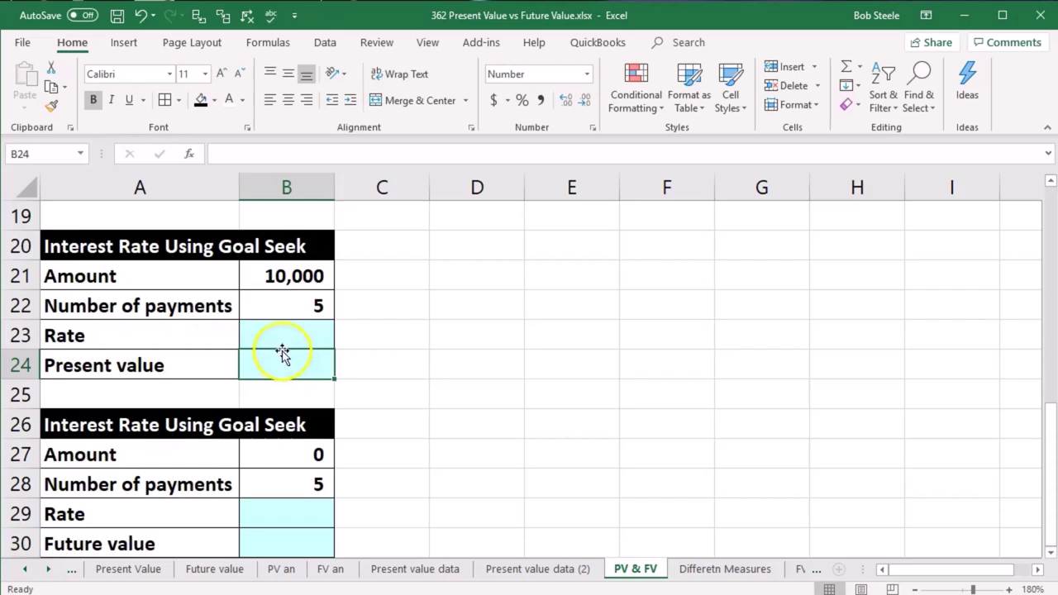
click(285, 324)
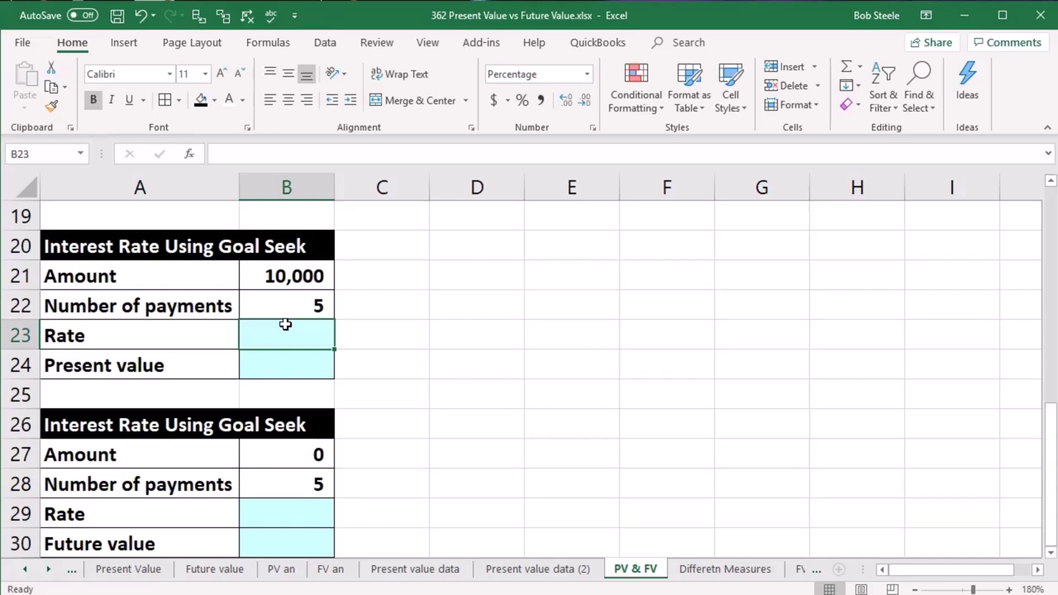
click(275, 368)
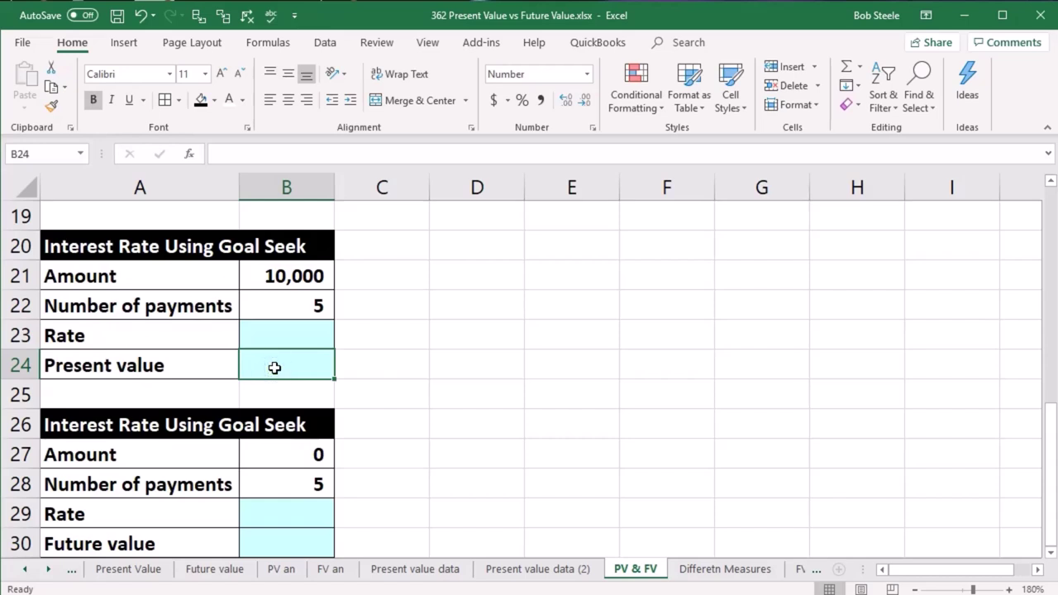
click(288, 325)
key(Return)
Enter the target present value 4,972 in C24, beside the first Goal Seek table's Present value cell.
click(397, 371)
text(4,972)
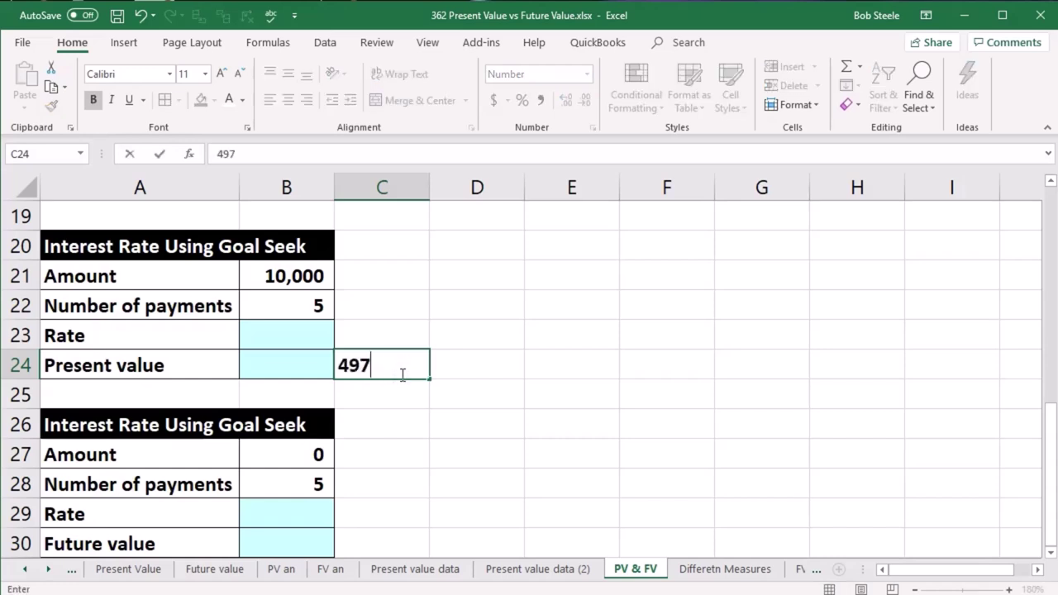
key(Return)
click(307, 367)
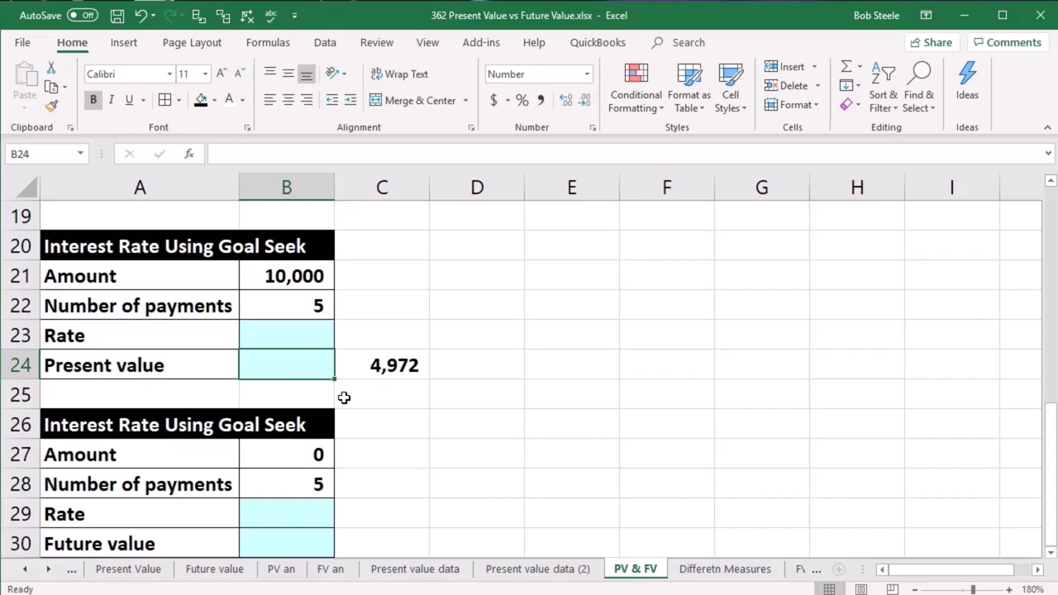
Set the first Goal Seek table's placeholder Rate in B23 to 2%.
click(290, 336)
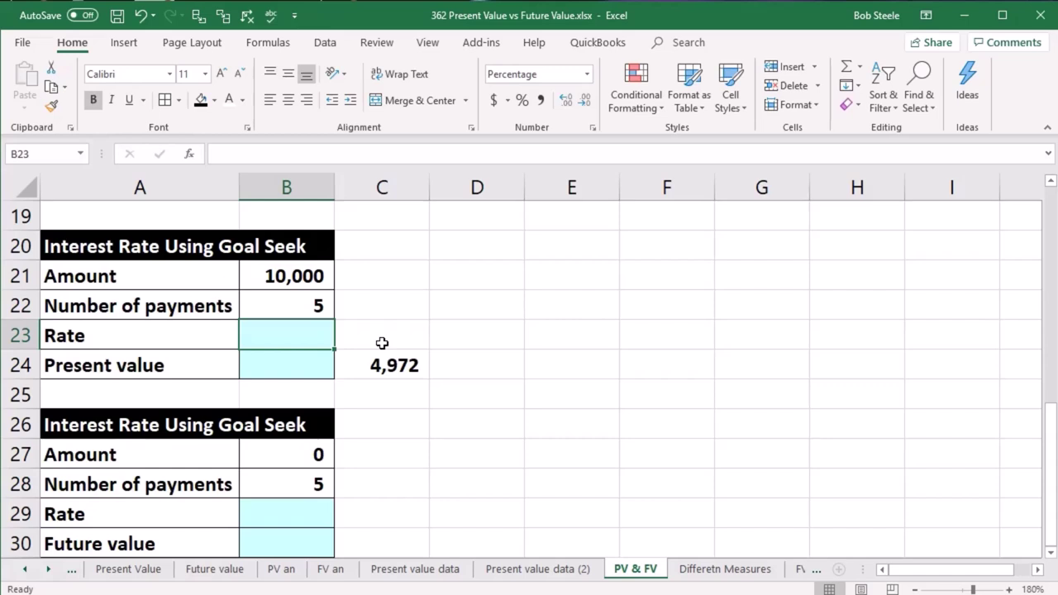
text(2)
key(Return)
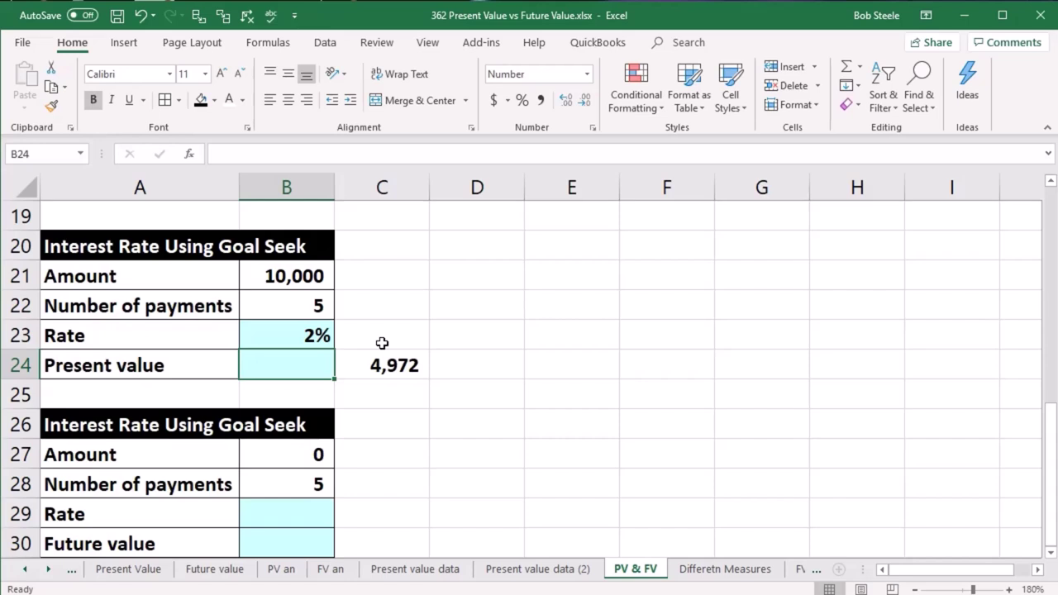
Calculate the first Goal Seek table's Present value in B24 with a negated PV using rate B23, periods B22, payment 0 and future value B21.
text(=)
key(BackSpace)
text(-pv)
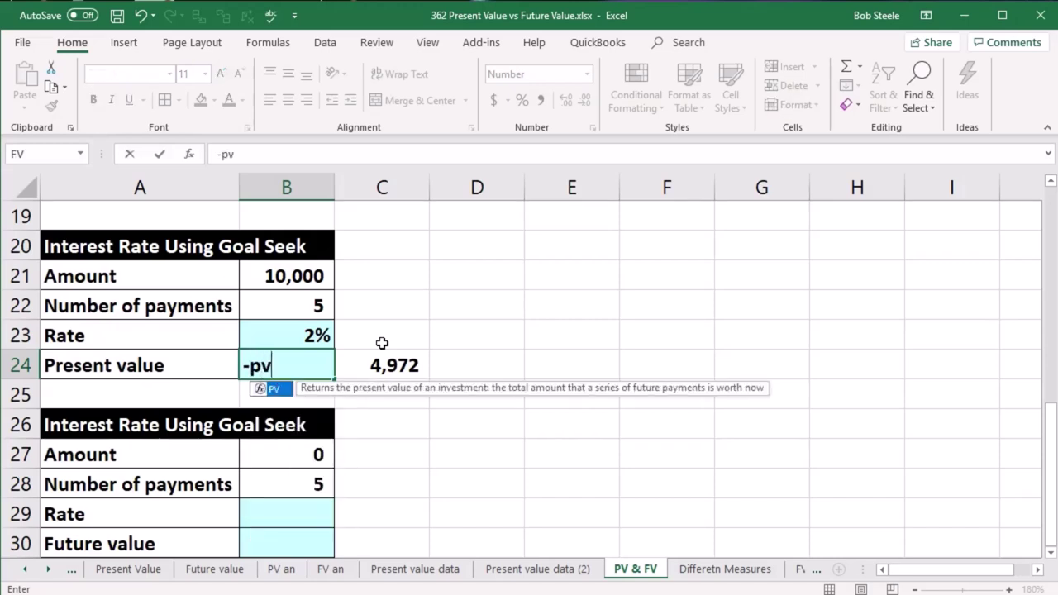
double_click(275, 388)
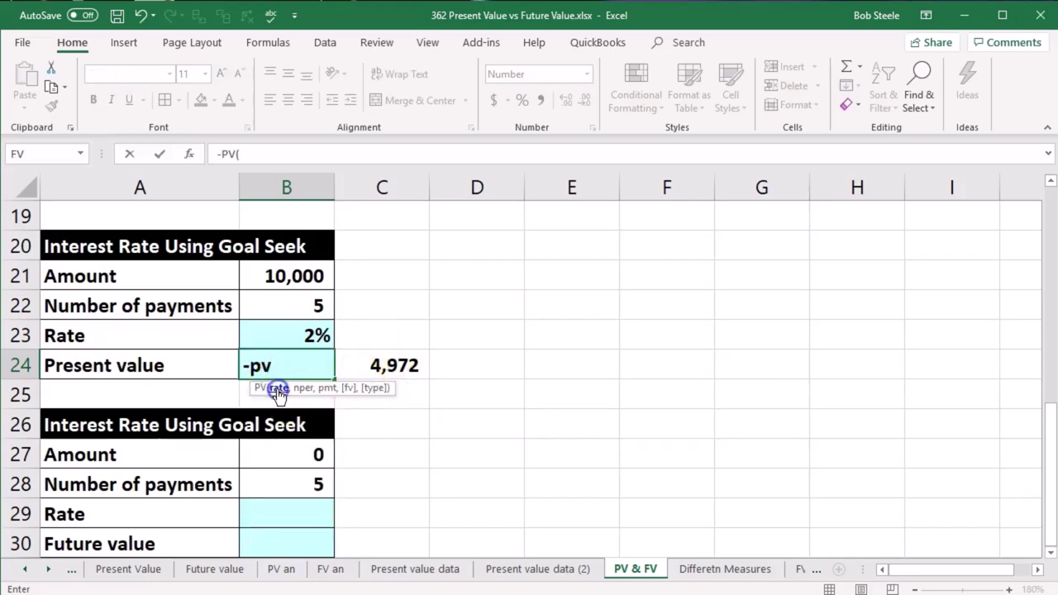
click(274, 329)
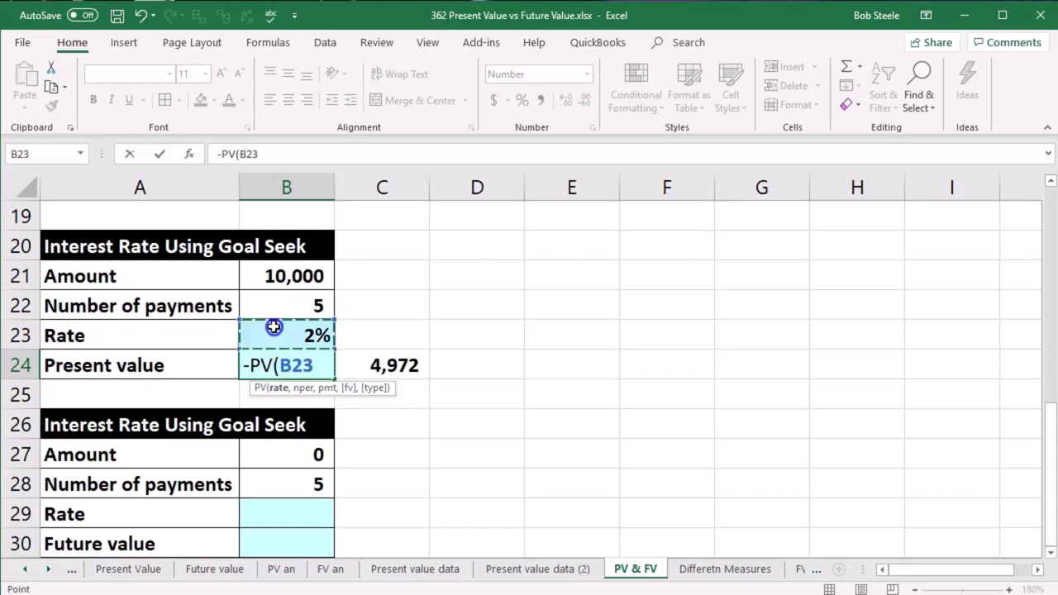
text(,)
click(279, 306)
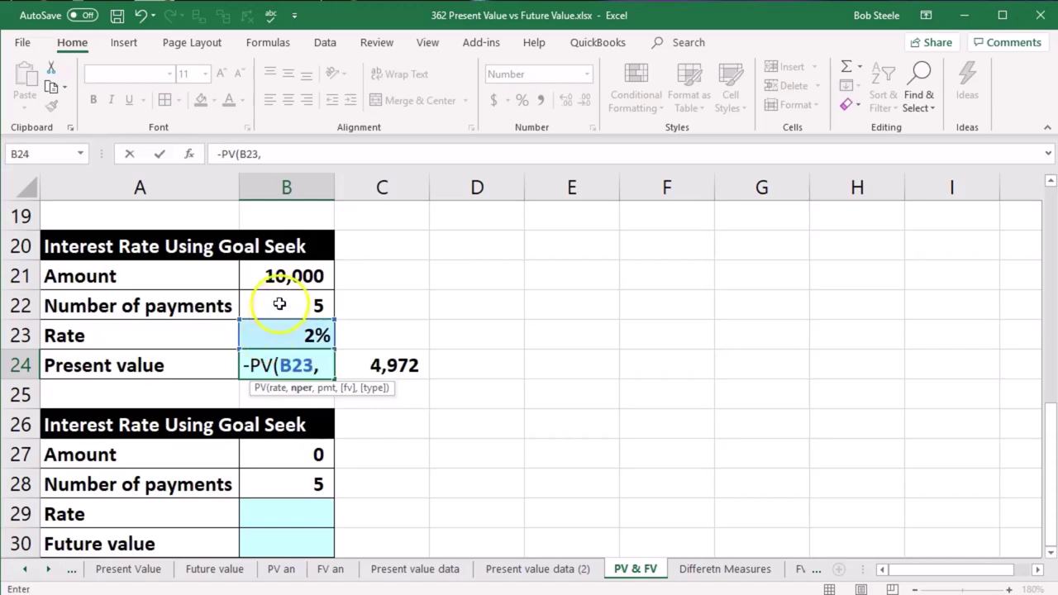
text(,0,)
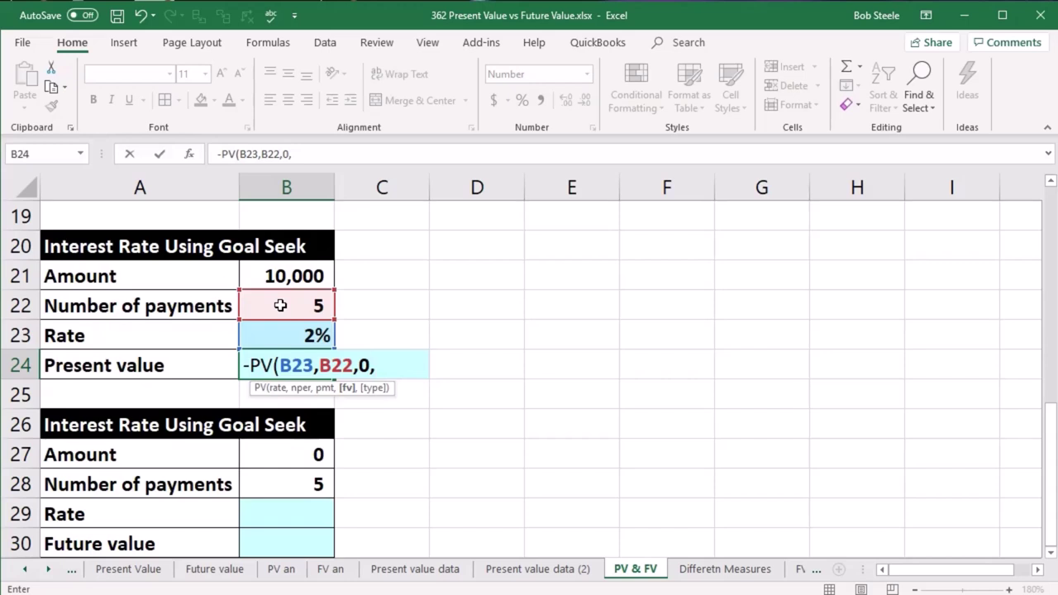
click(280, 276)
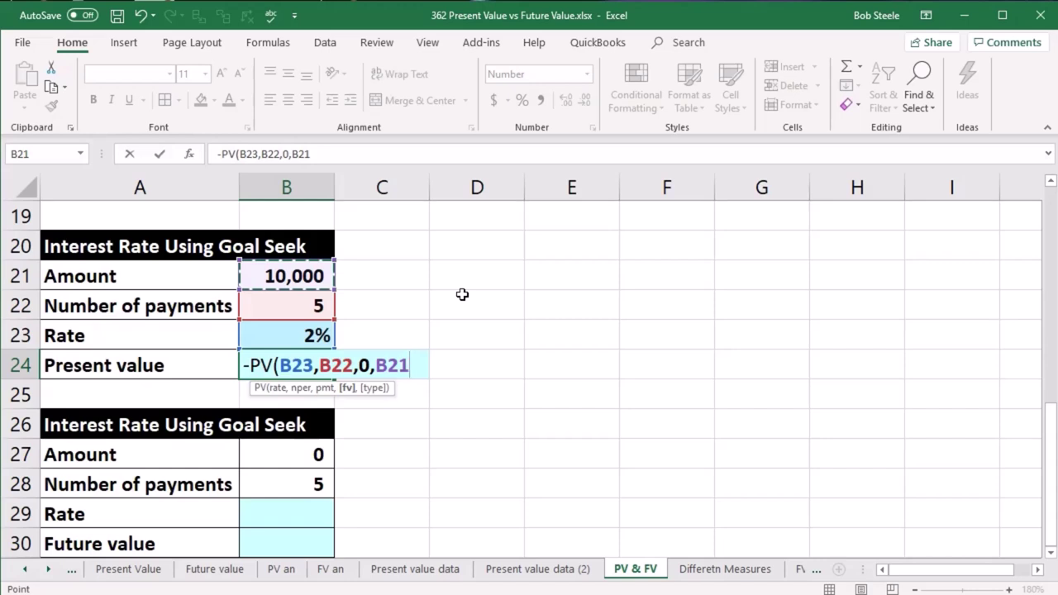
key(Return)
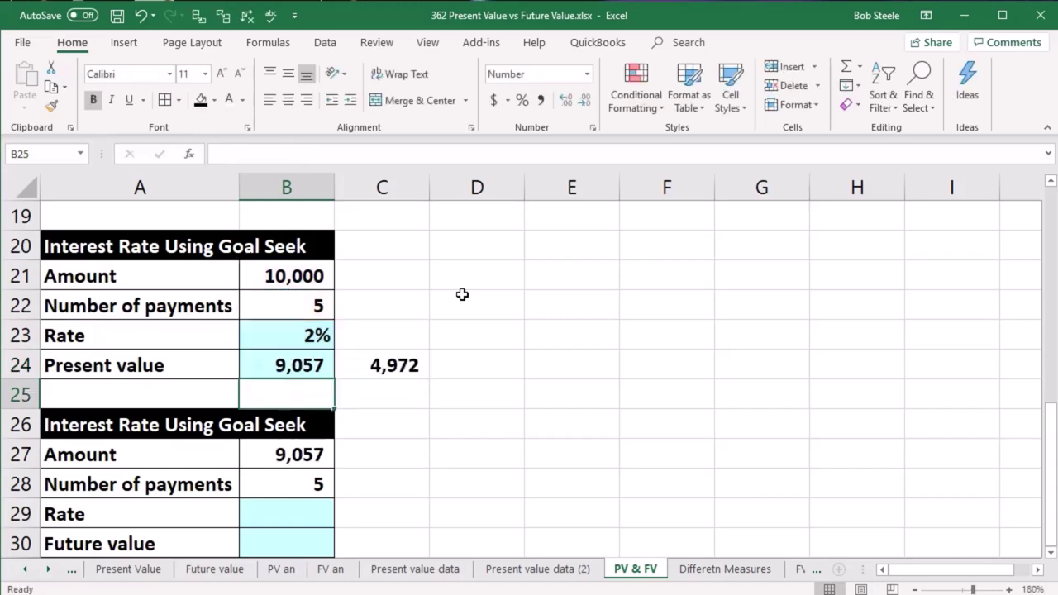
Try rates of 4% and 5% in the first Goal Seek table's Rate cell B23.
click(281, 335)
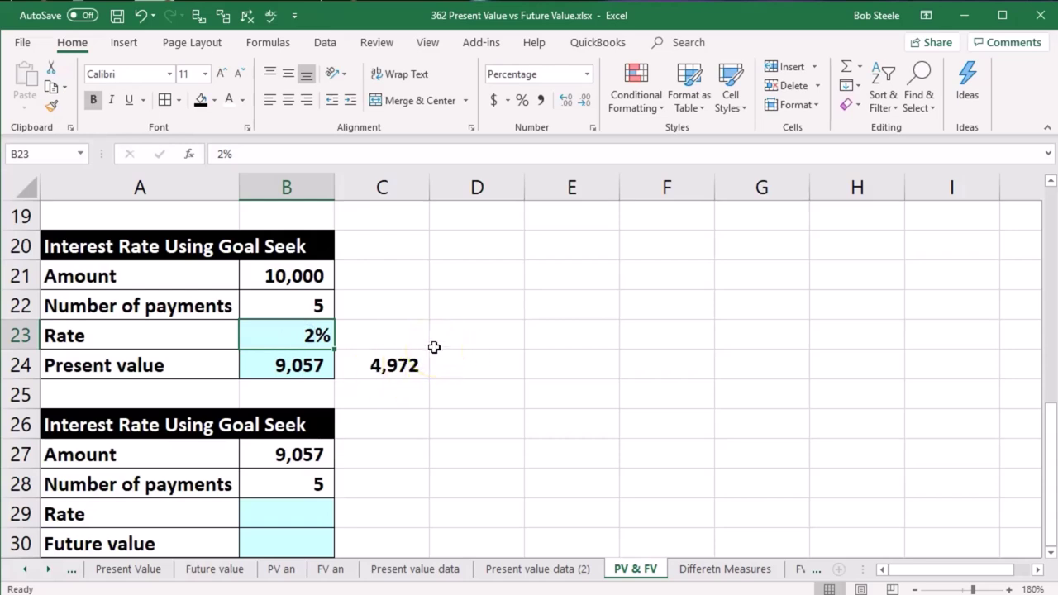
text(4)
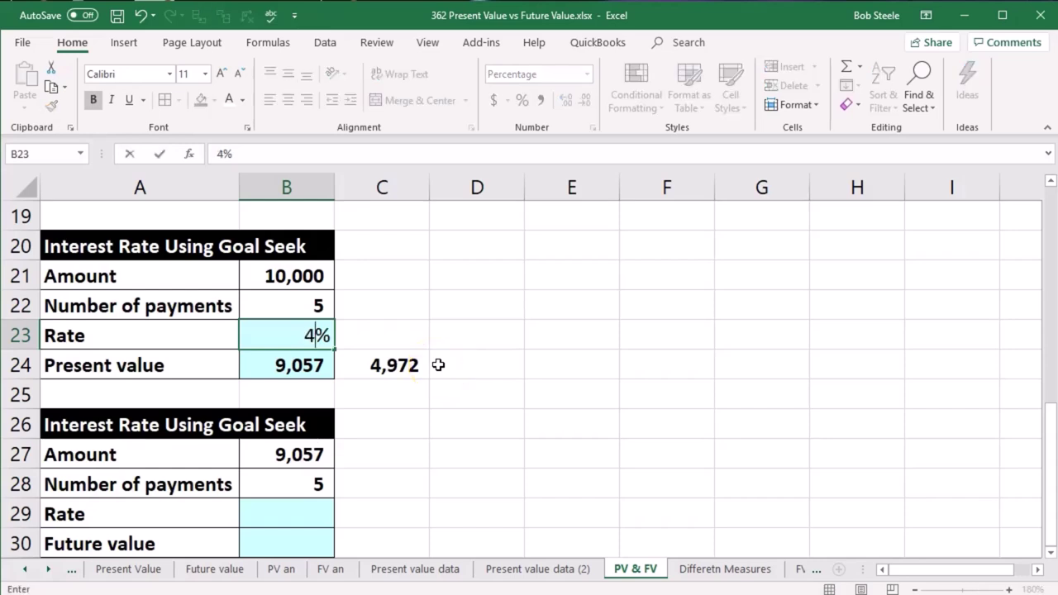
key(Return)
key(Up)
text(5)
key(Return)
key(Up)
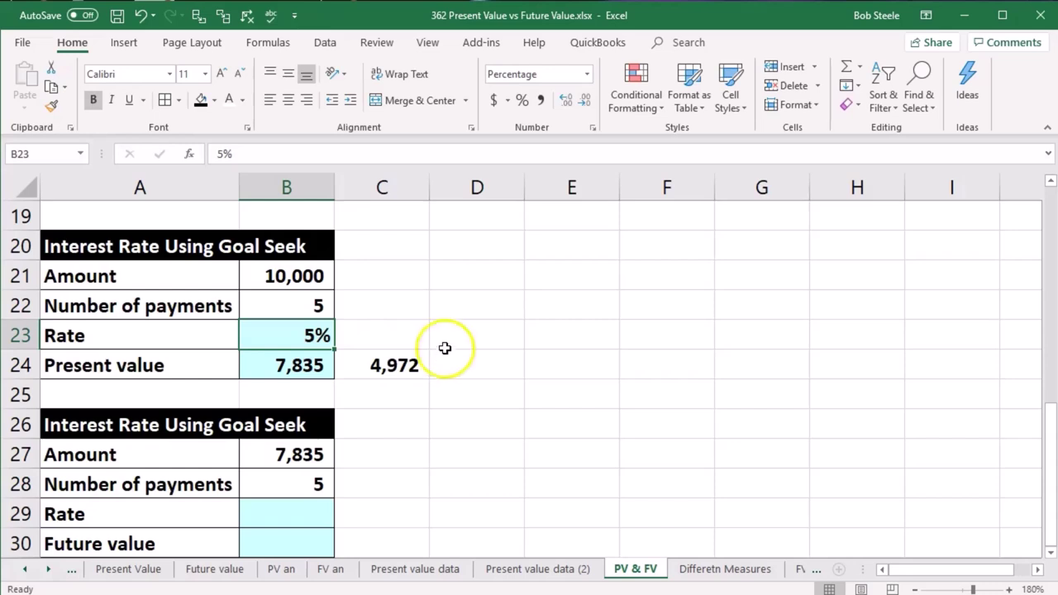
Start a Goal Seek with the first table's Present value cell B24 as the set cell.
click(458, 314)
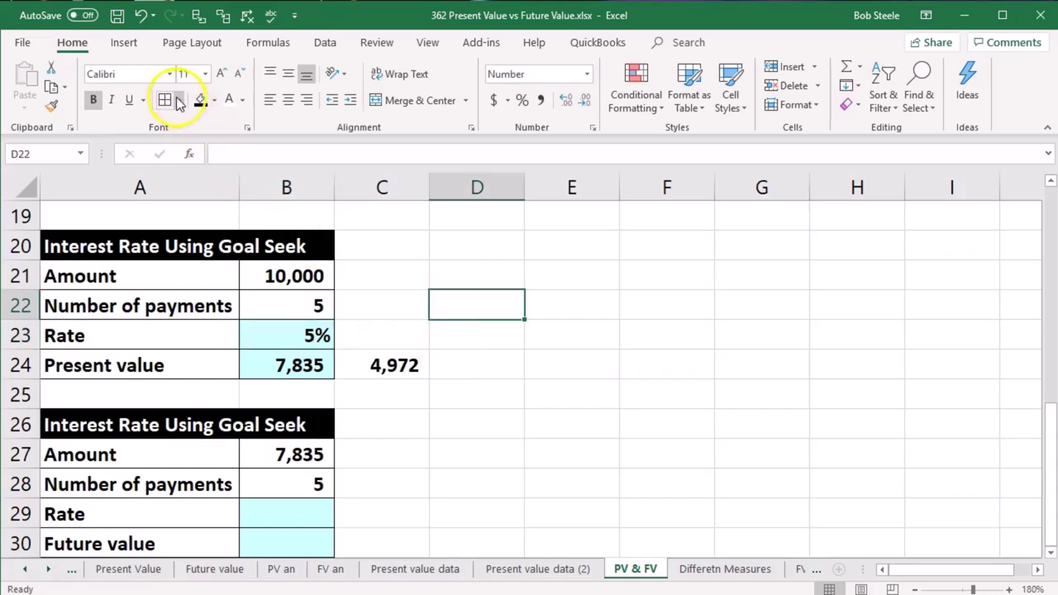
click(325, 45)
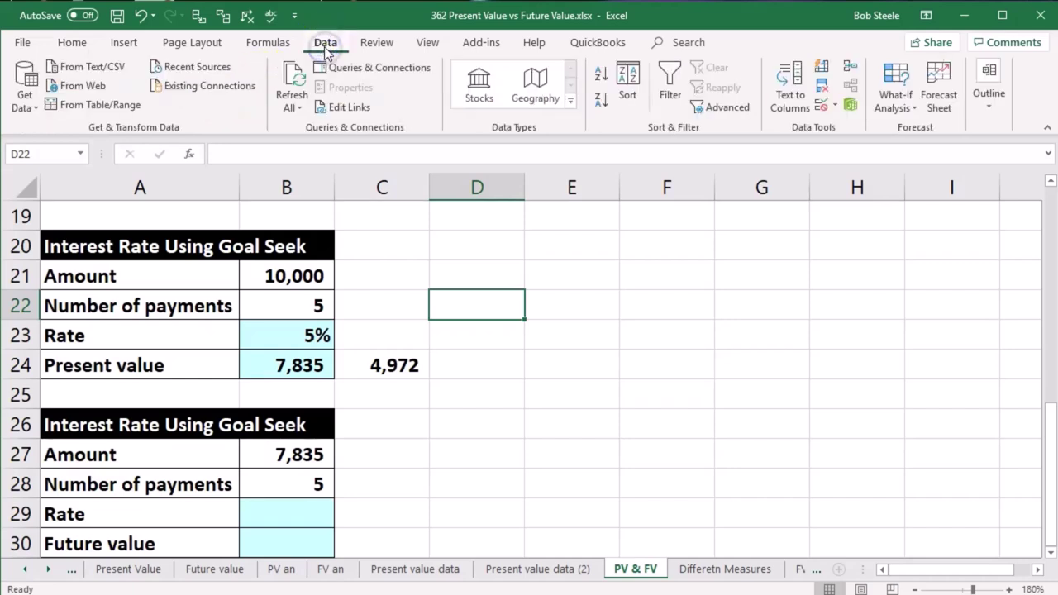
click(906, 106)
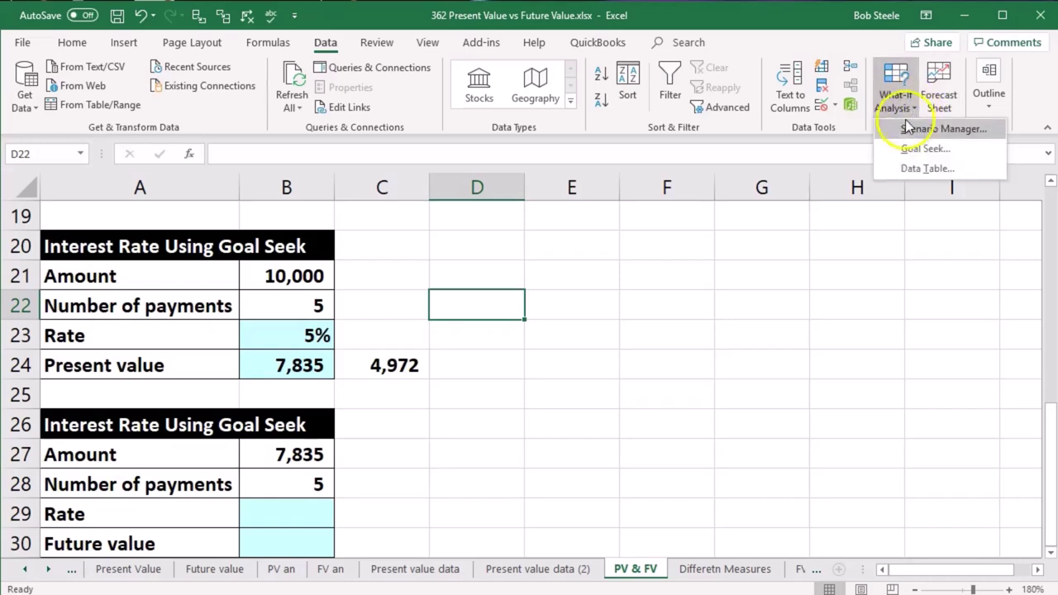
click(957, 149)
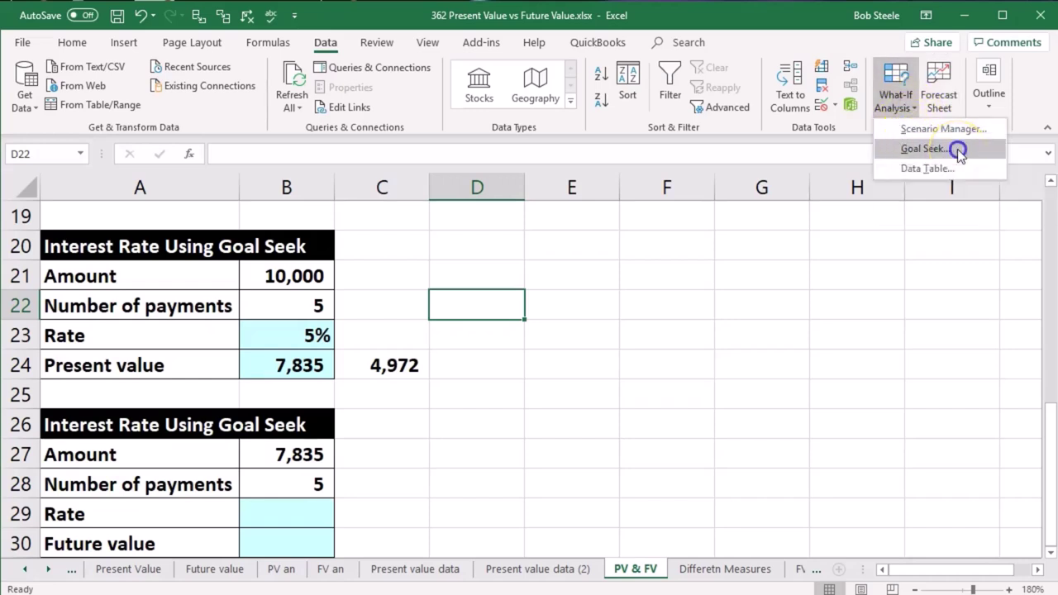
drag(417, 265, 637, 248)
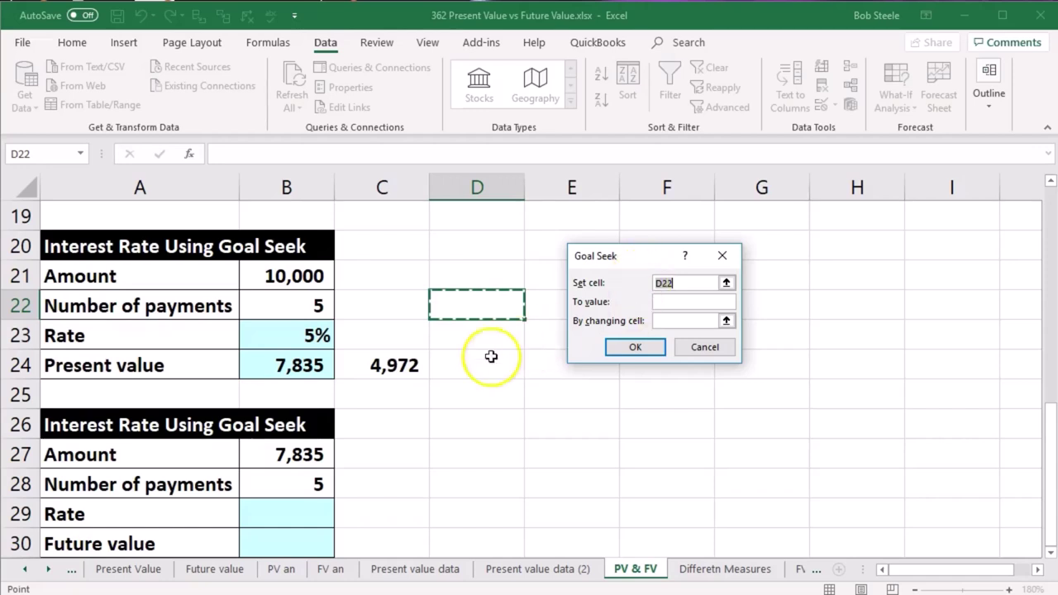
click(320, 367)
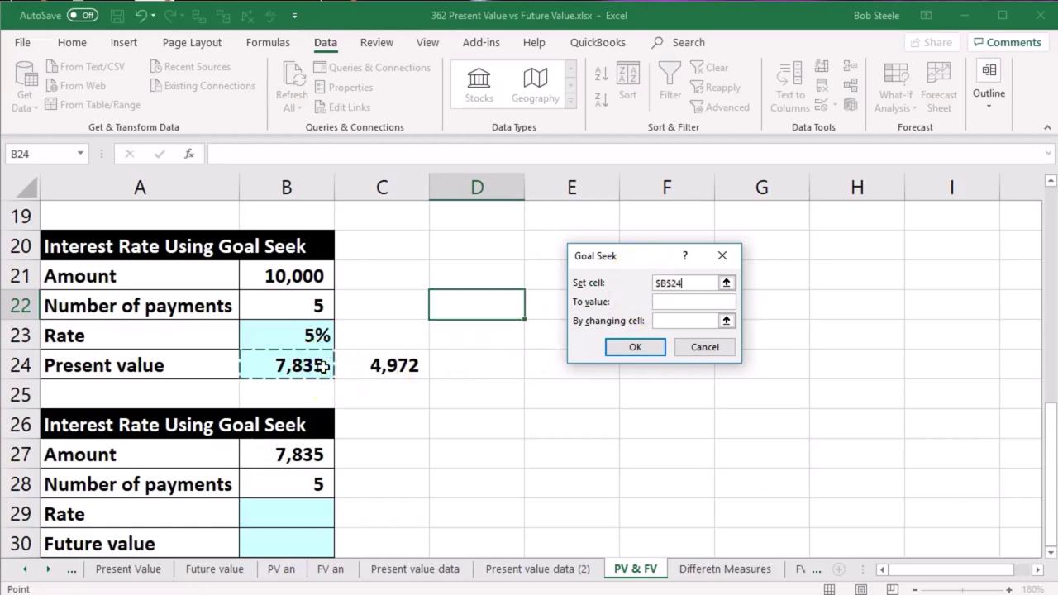
Run the Goal Seek to the value 4972 by changing the Rate cell B23, and keep the solution.
click(660, 302)
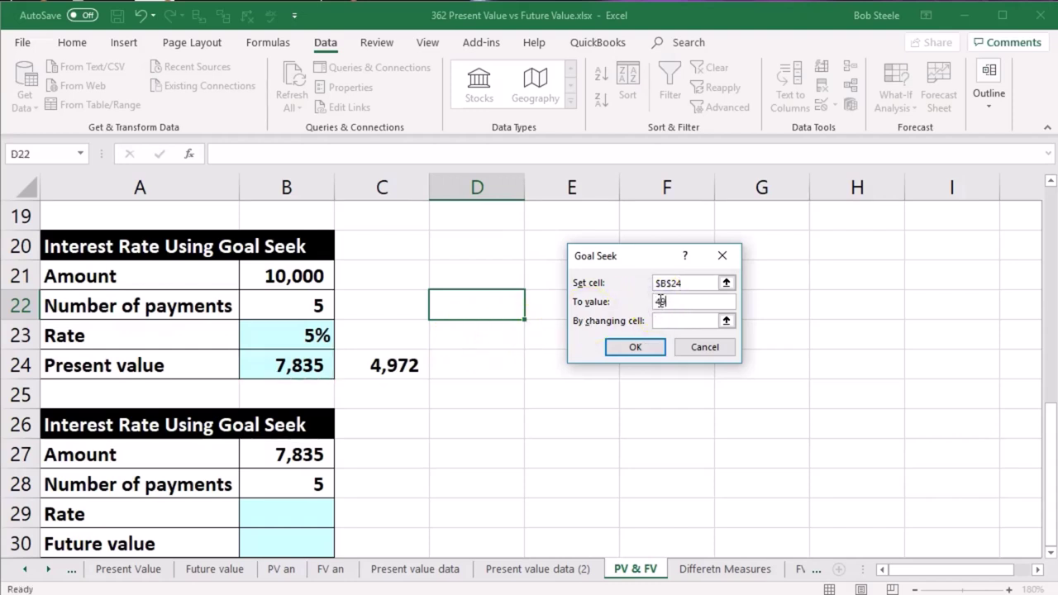
click(670, 321)
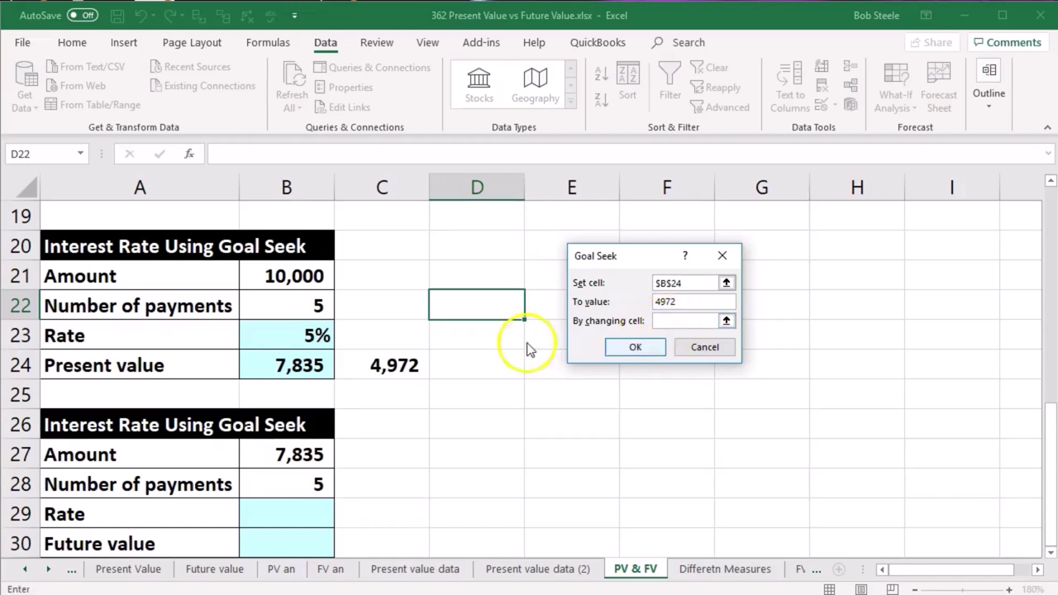
click(292, 340)
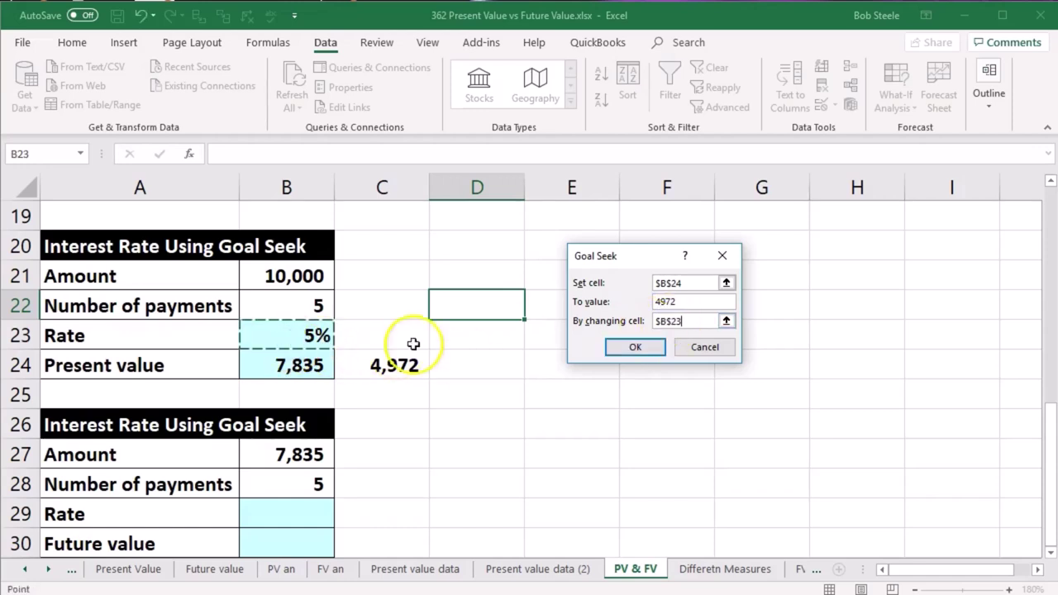
drag(599, 258, 481, 306)
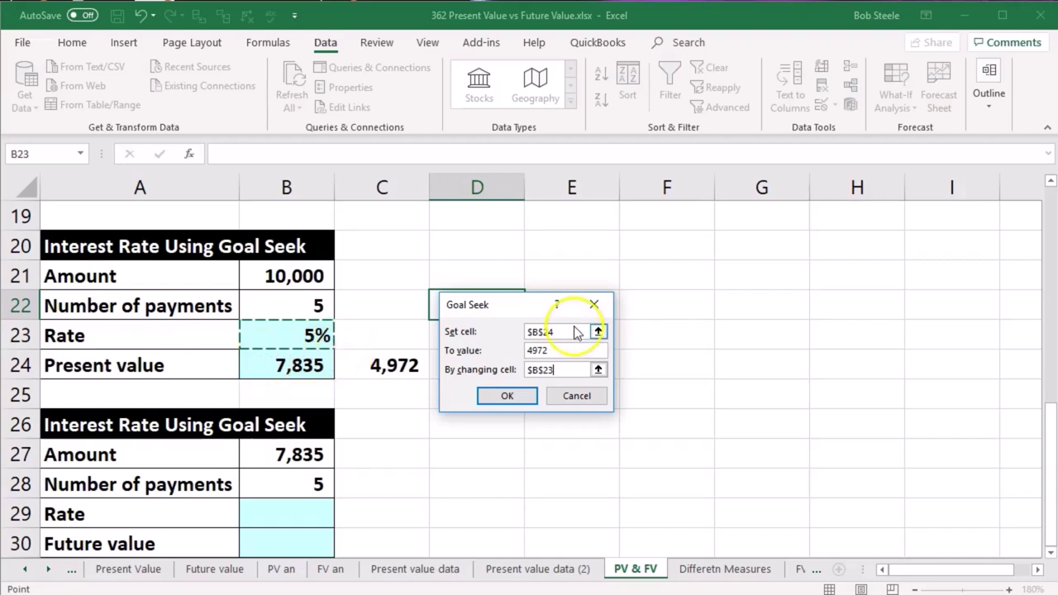
click(566, 373)
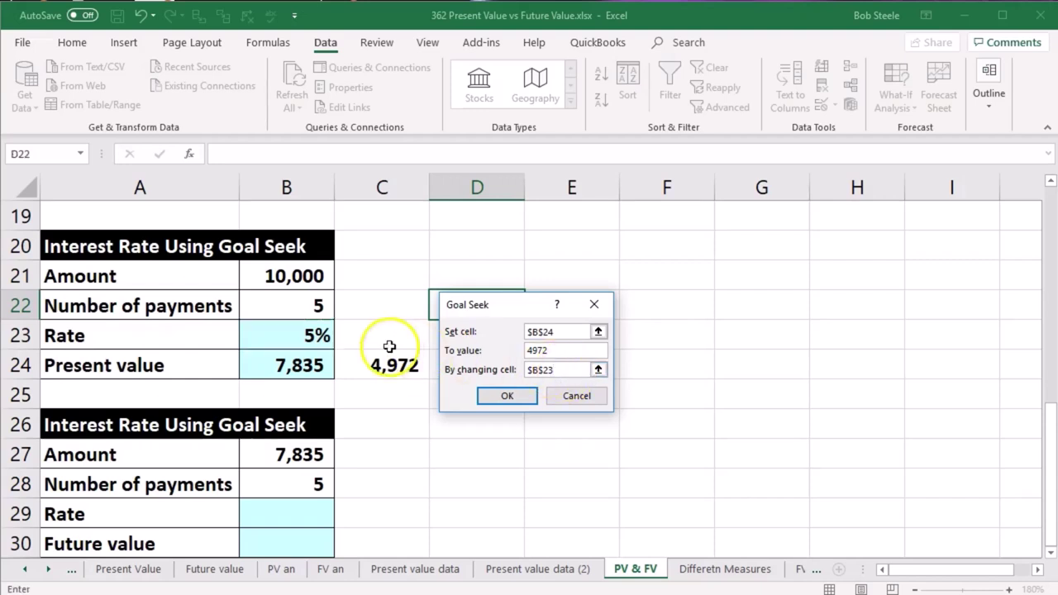
click(294, 334)
click(491, 403)
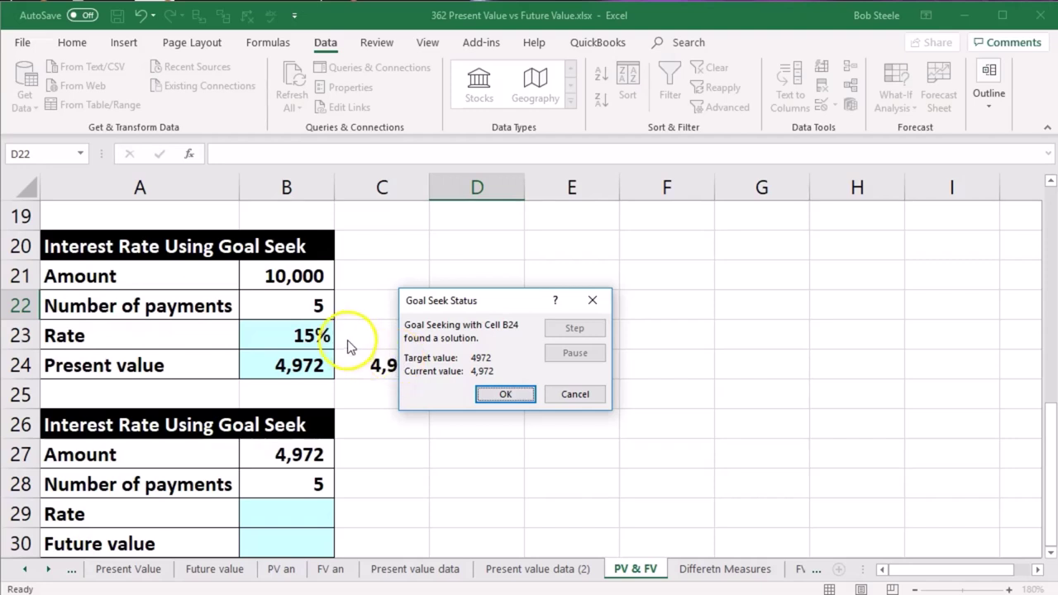
click(488, 395)
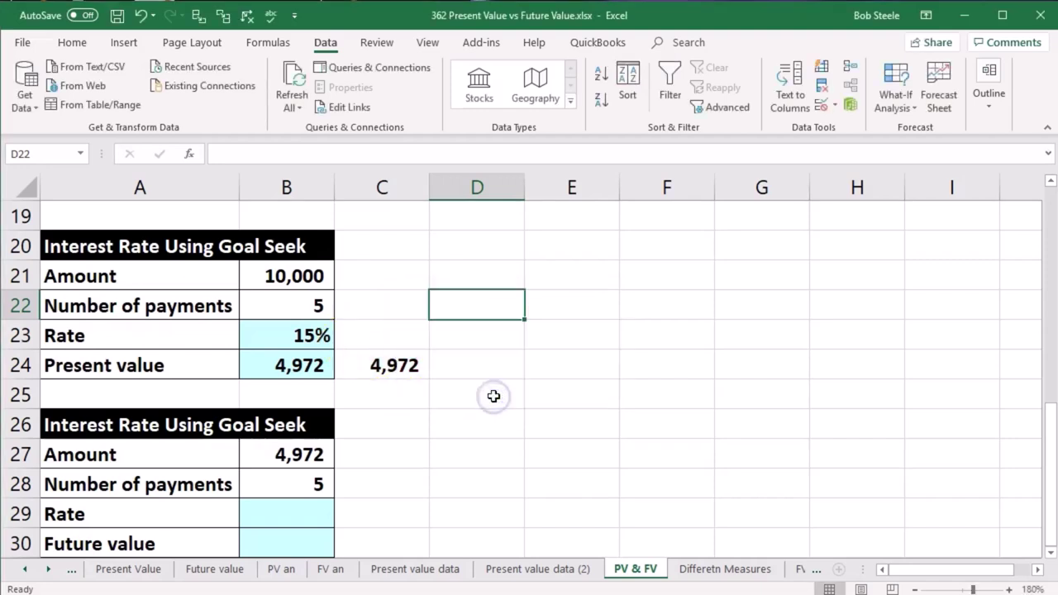
click(494, 397)
click(494, 396)
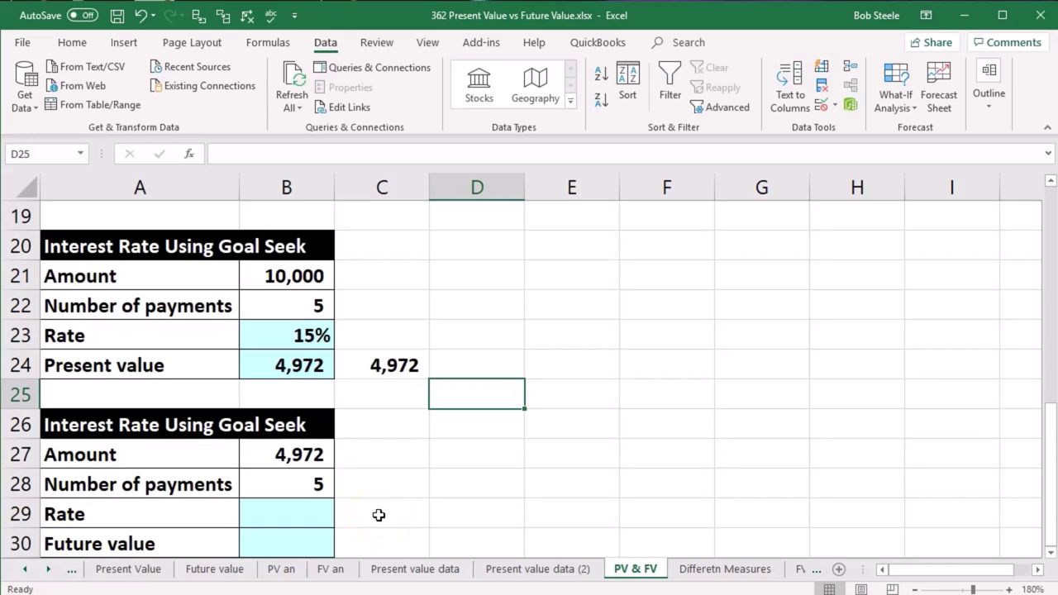
Enter the target future value 10,000 in C30, beside the second Goal Seek table's Future value cell.
click(318, 457)
scroll(386, 492, down, 1)
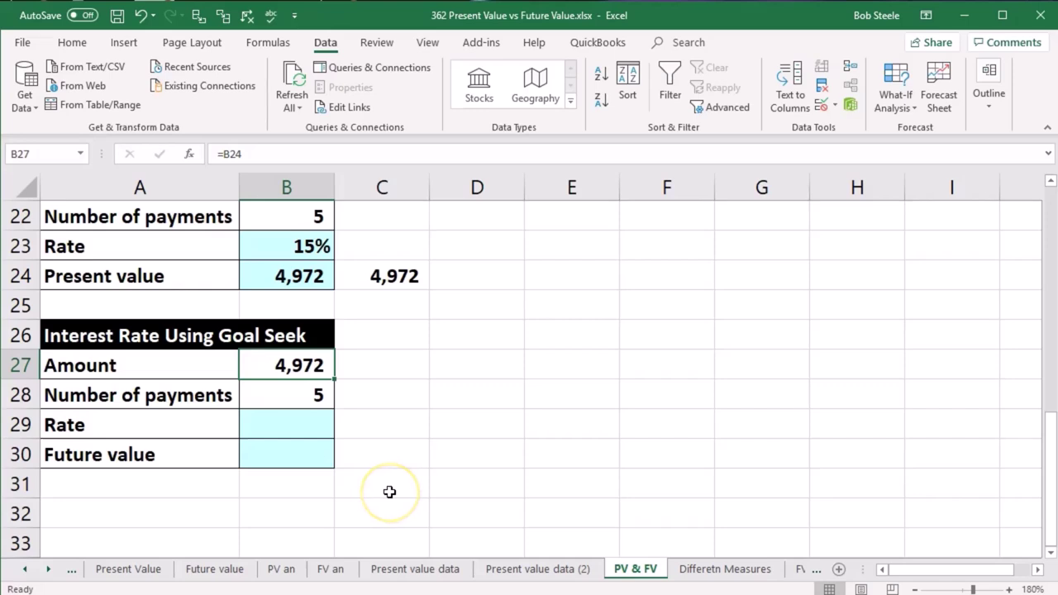
click(307, 458)
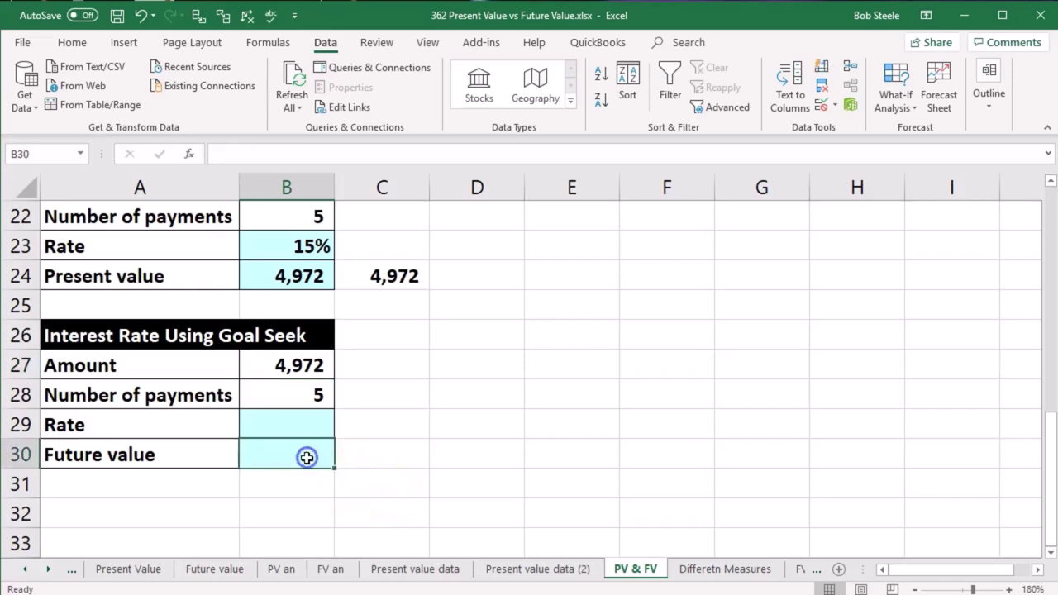
click(289, 425)
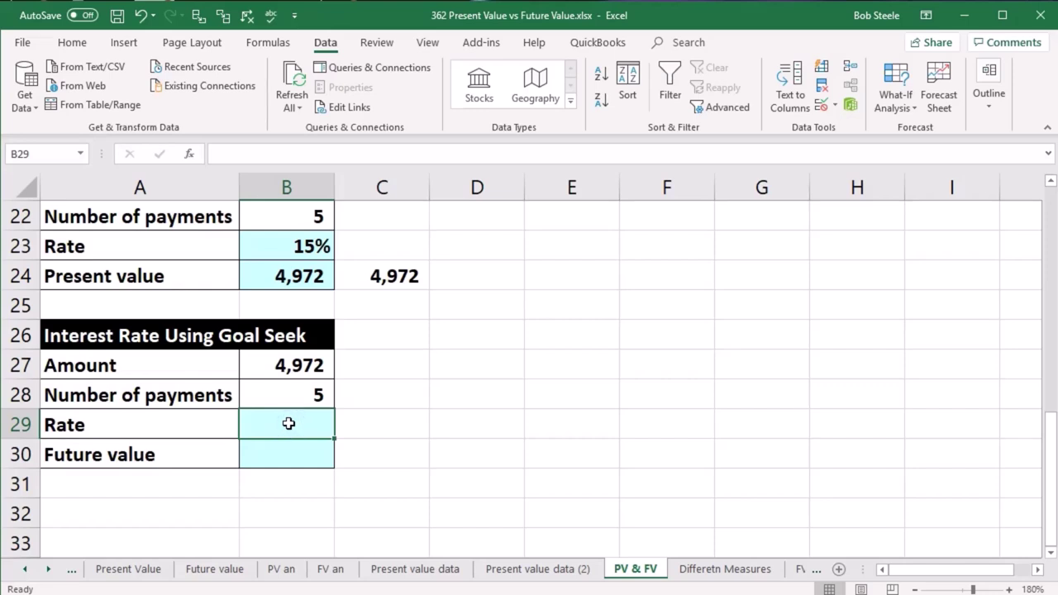
click(366, 452)
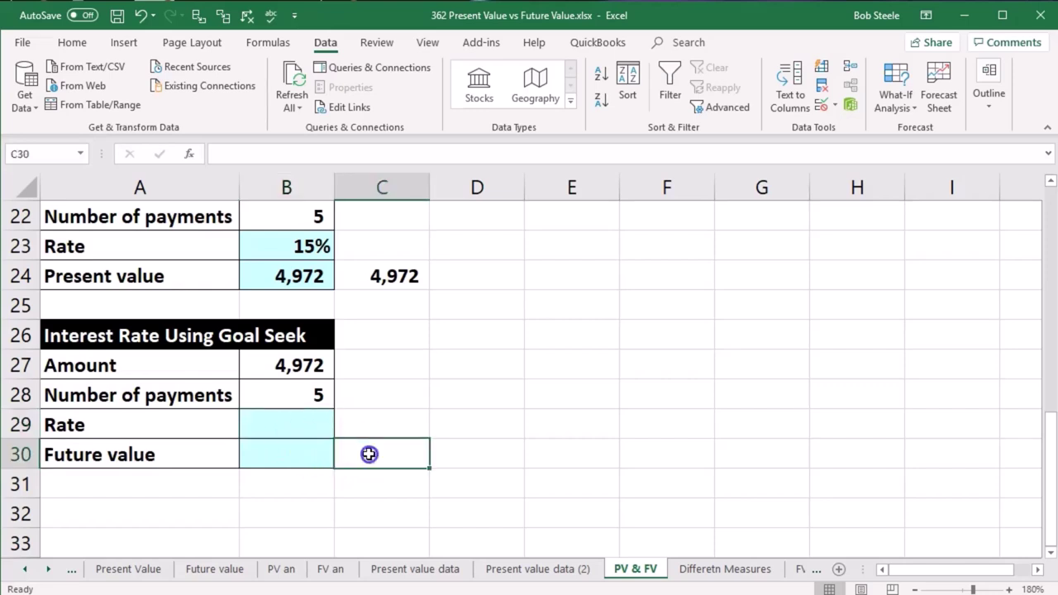
scroll(369, 454, up, 1)
text(10000)
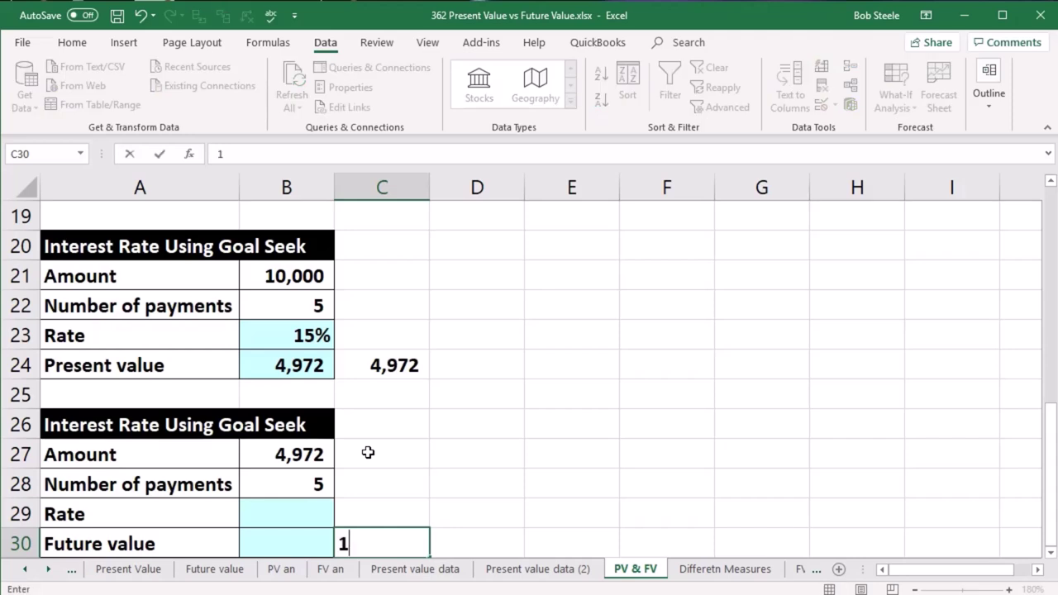
key(Return)
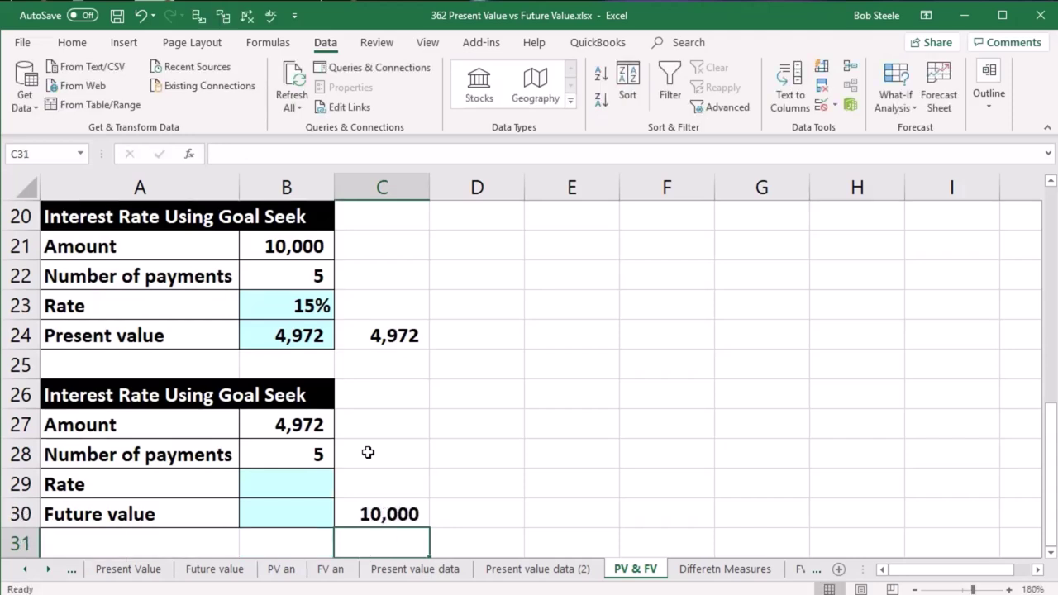
Set the second Goal Seek table's placeholder Rate in B29 to 25%.
click(314, 485)
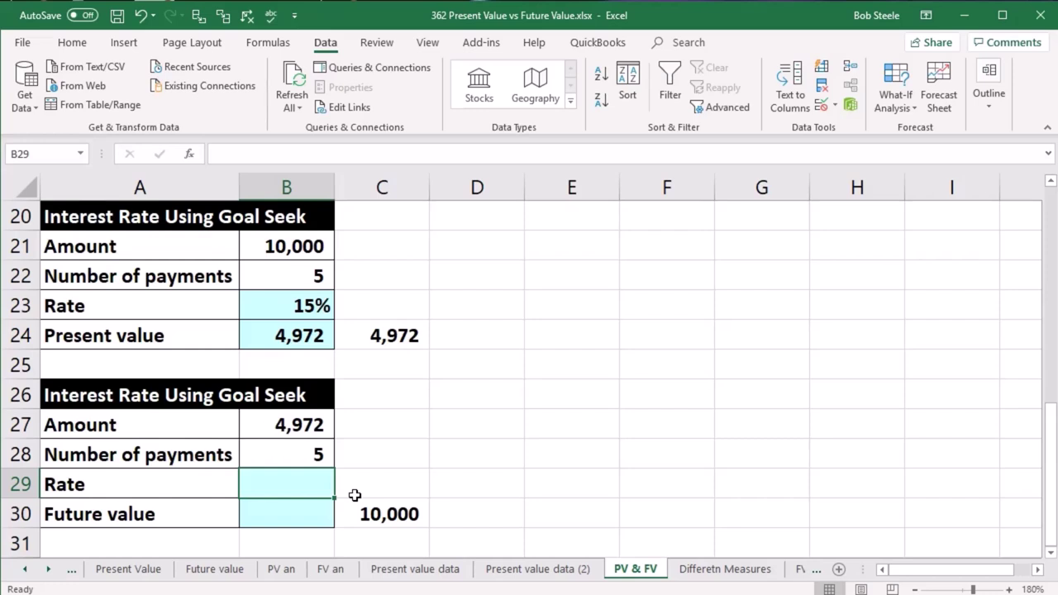
text(25%)
key(Return)
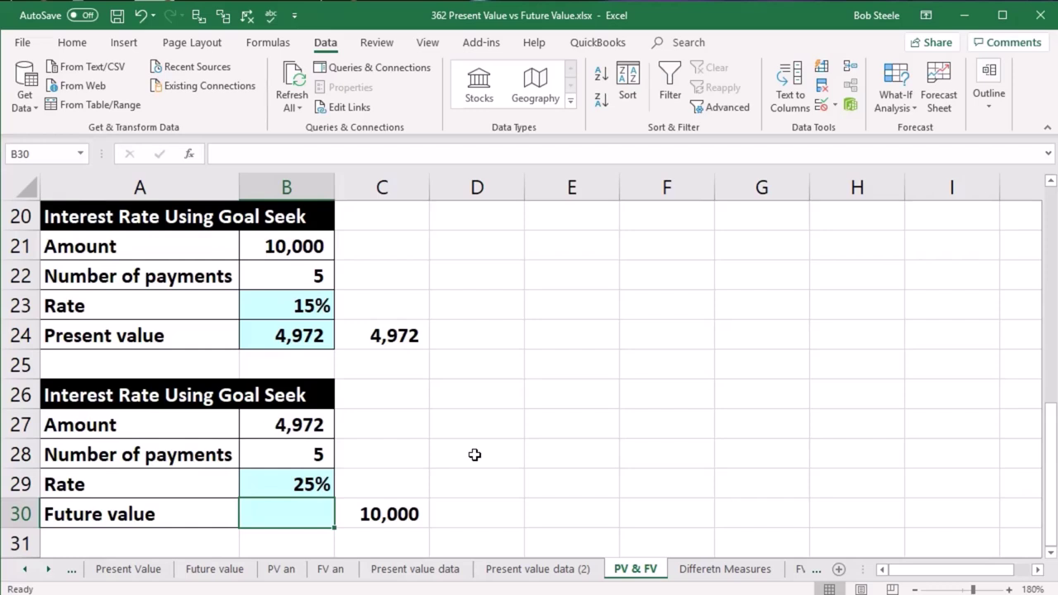
Calculate the second Goal Seek table's Future value in B30 with the formula -FV(B29,B28,0,B27).
text(-)
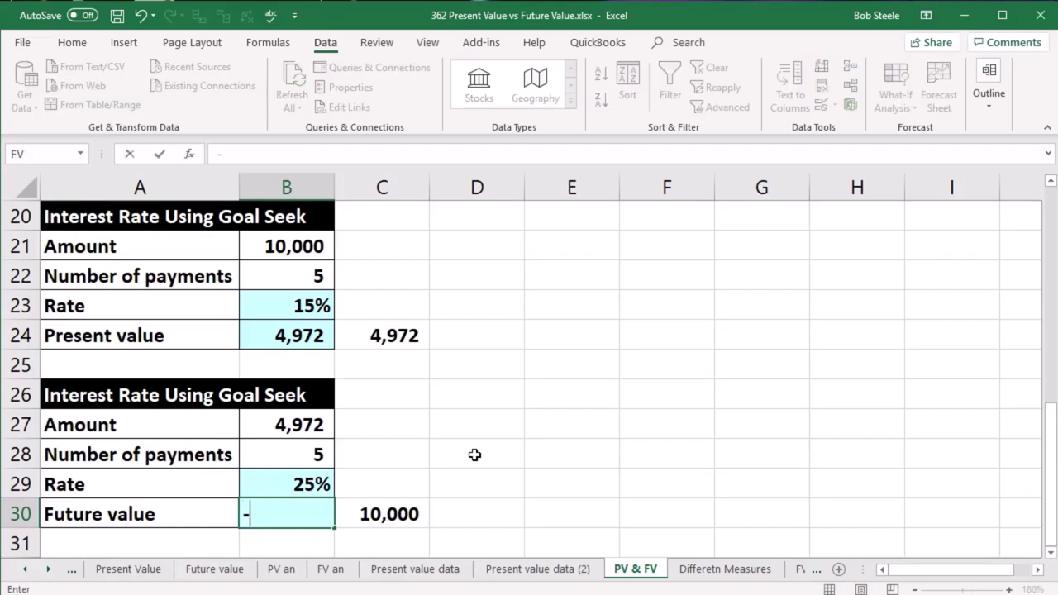
text(fv)
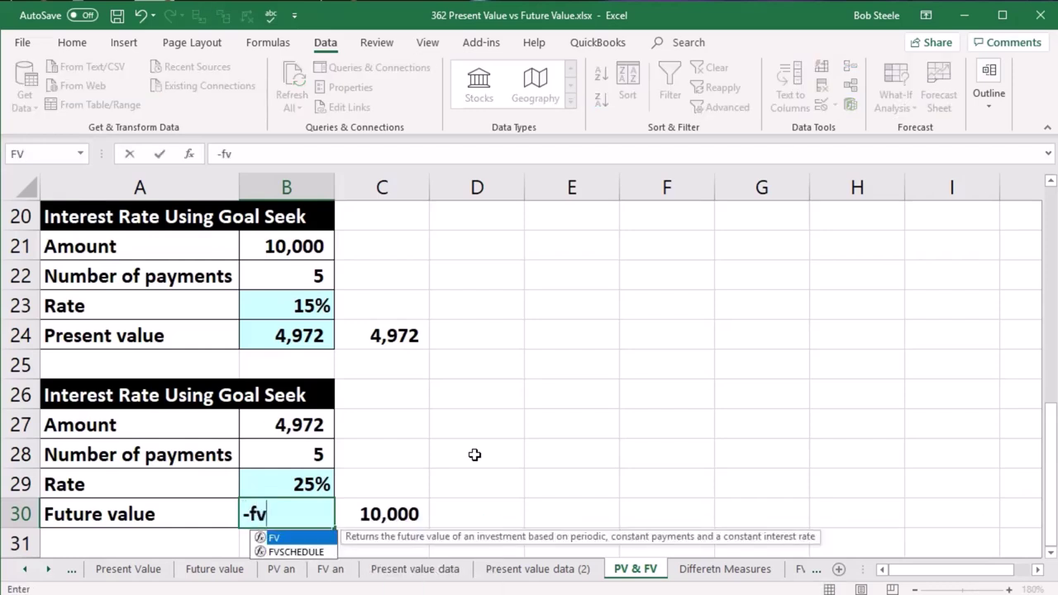
double_click(274, 539)
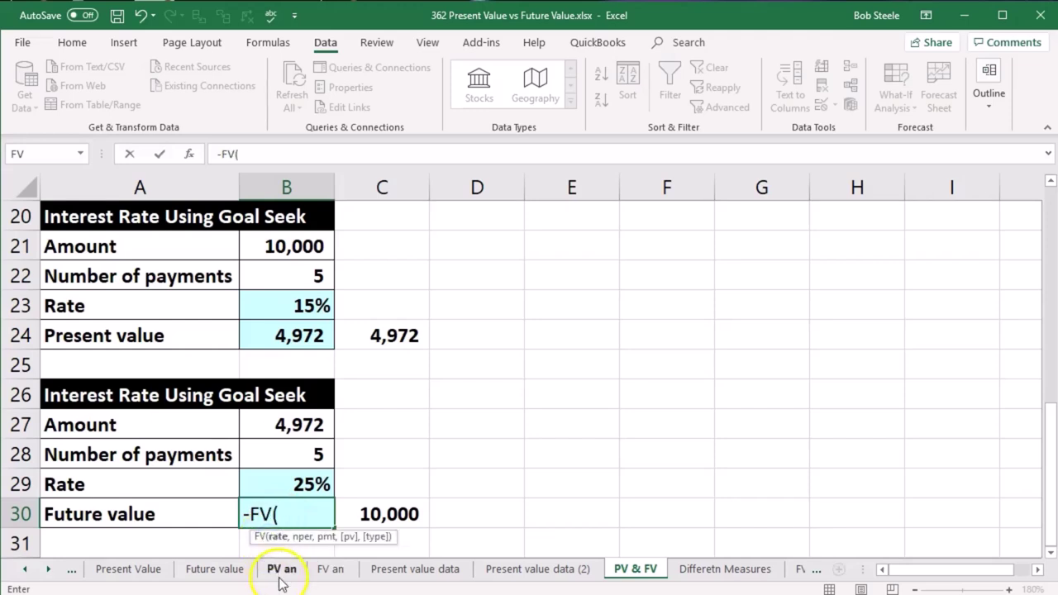
click(291, 486)
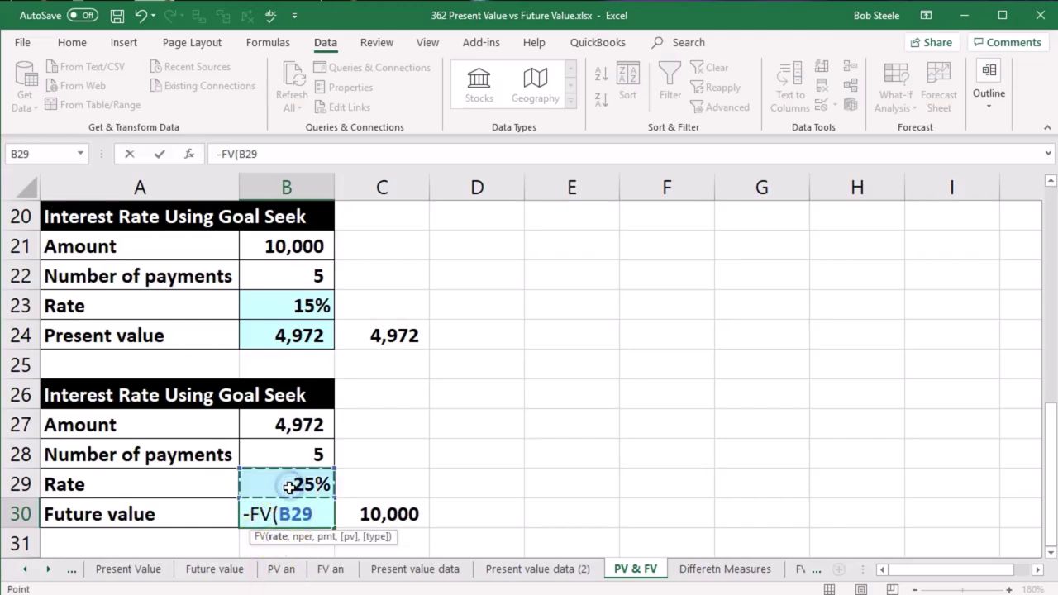
text(,)
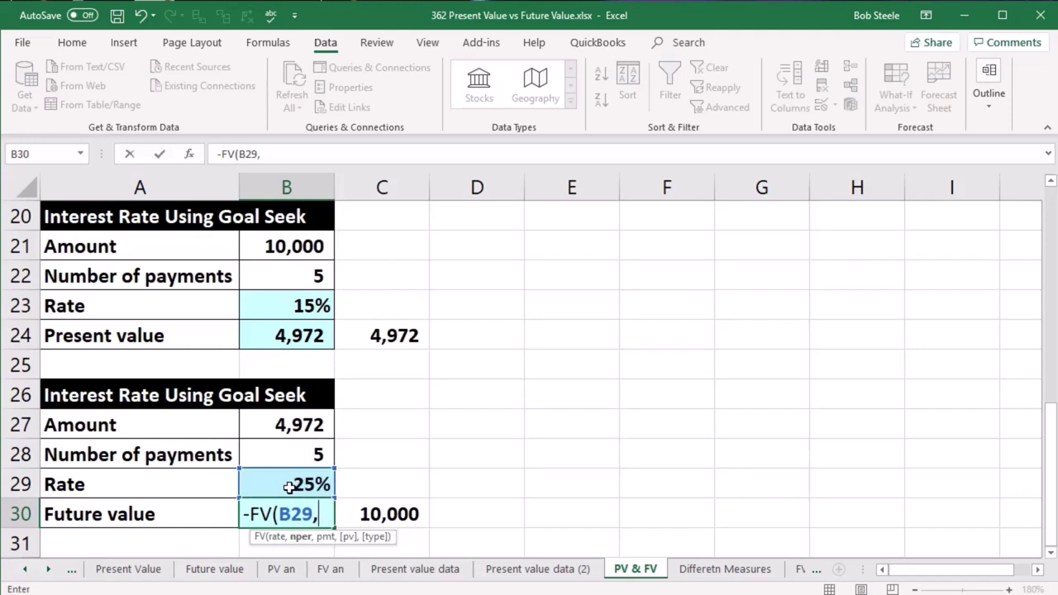
click(293, 454)
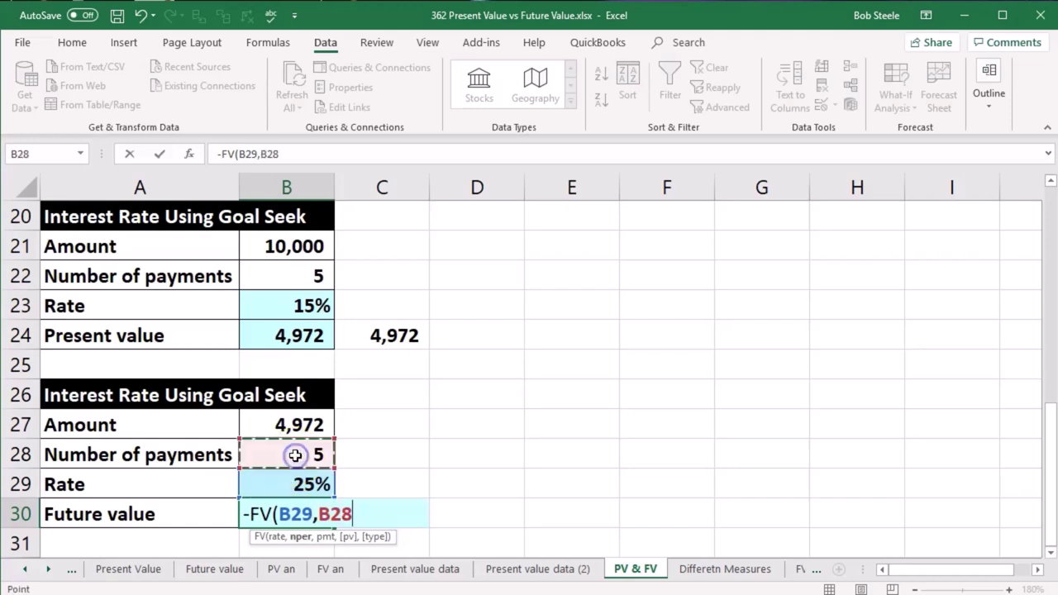
text(,)
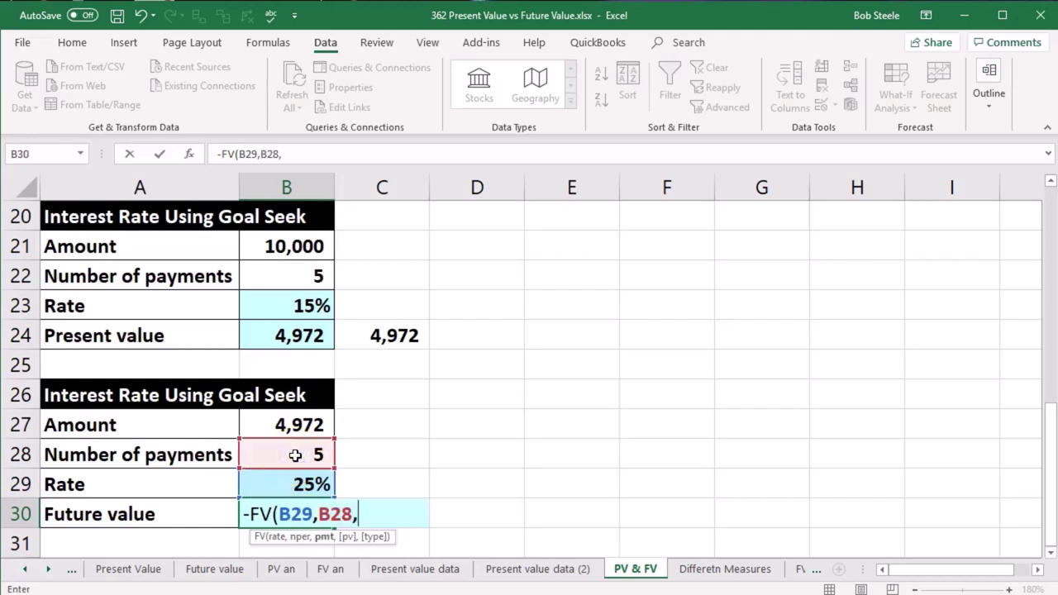
text(0,)
click(295, 424)
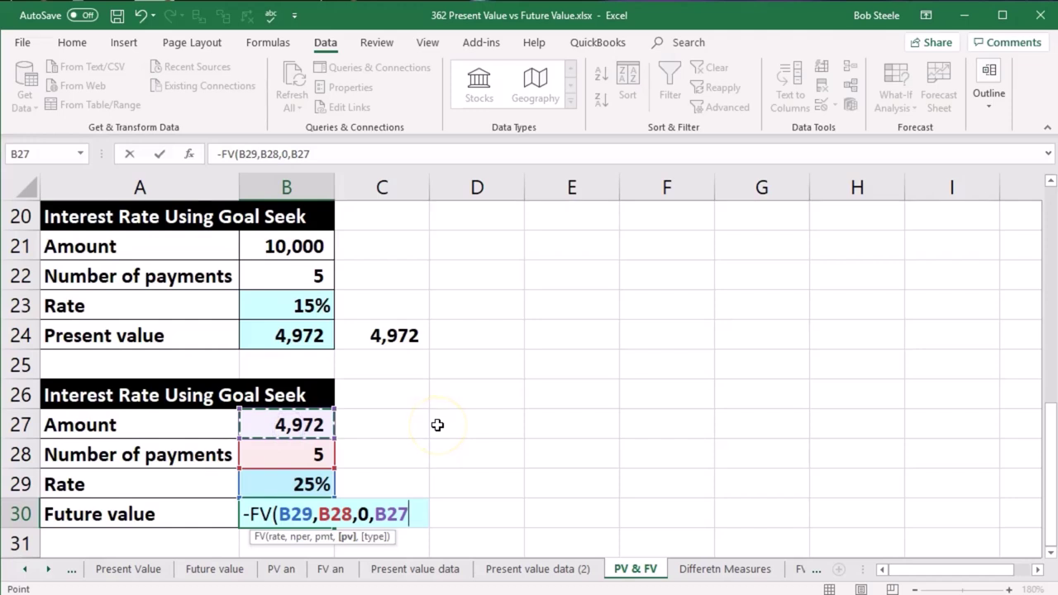
key(Return)
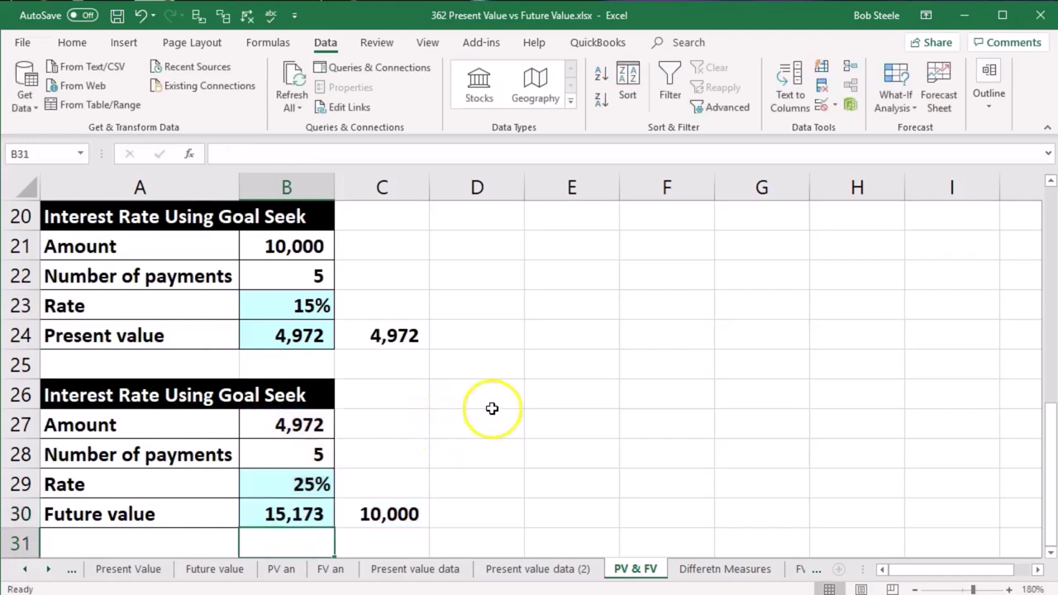
Try rates of 24% and 20% in the second Goal Seek table's Rate cell B29.
click(295, 513)
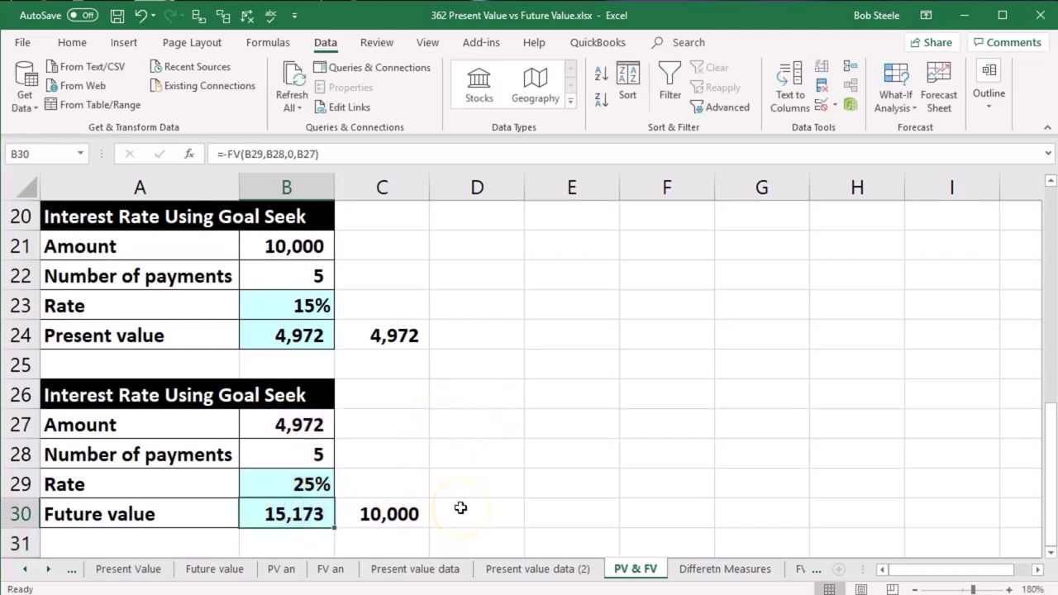
key(Up)
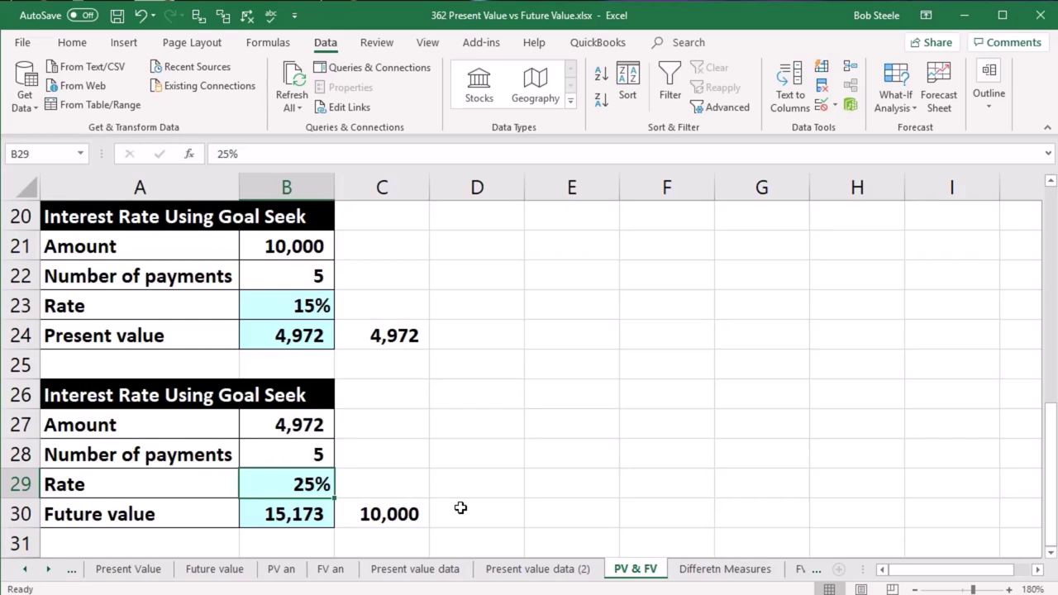
text(24)
key(Return)
key(Up)
text(20)
key(Return)
key(Up)
click(464, 460)
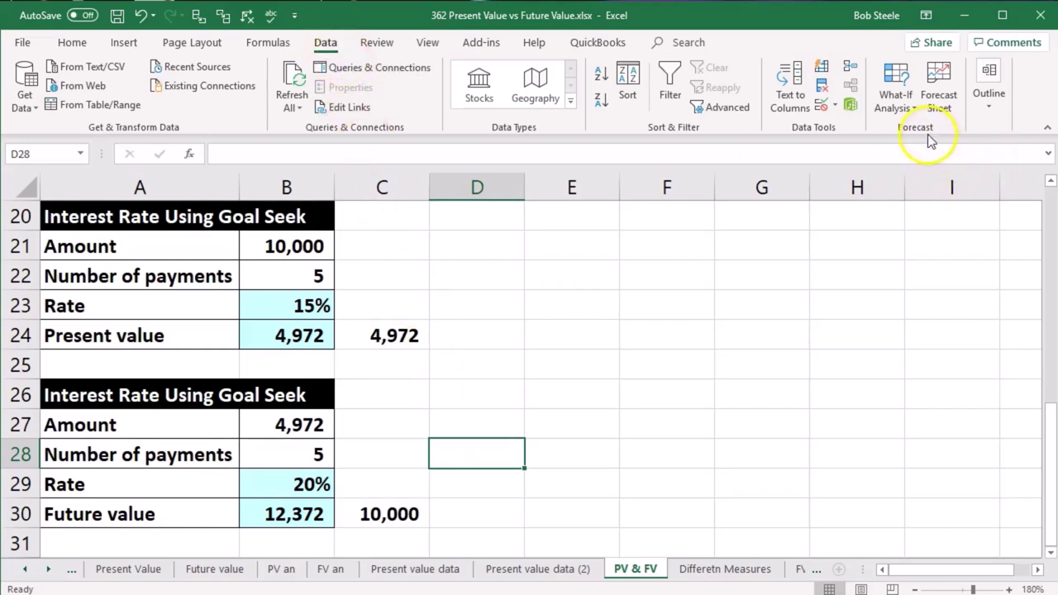
Set up a Goal Seek that brings Future value cell B30 to 10000 by changing Rate cell B29.
click(898, 106)
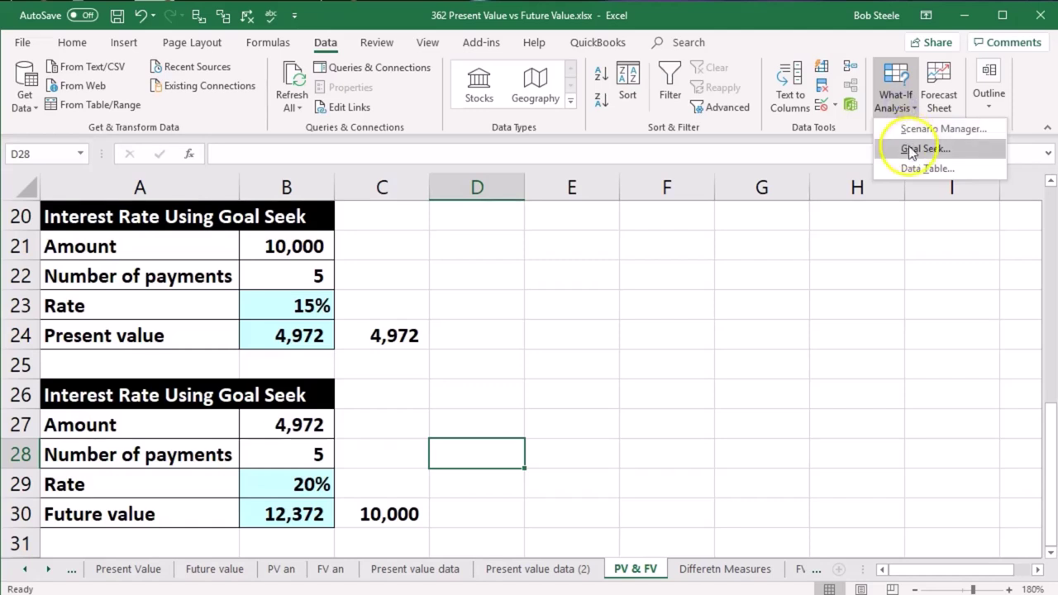
click(963, 154)
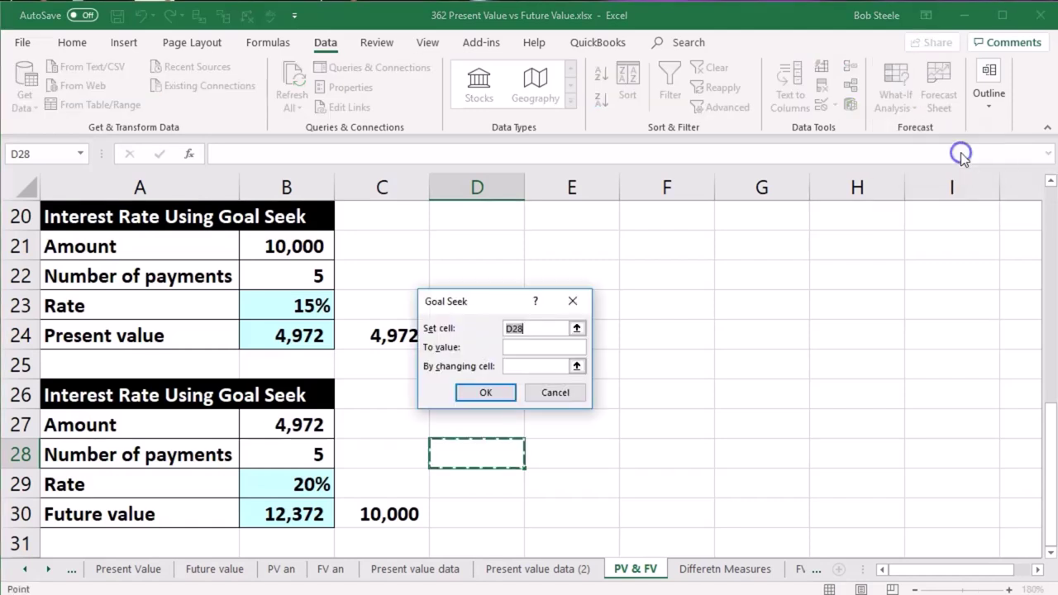
drag(505, 303, 538, 289)
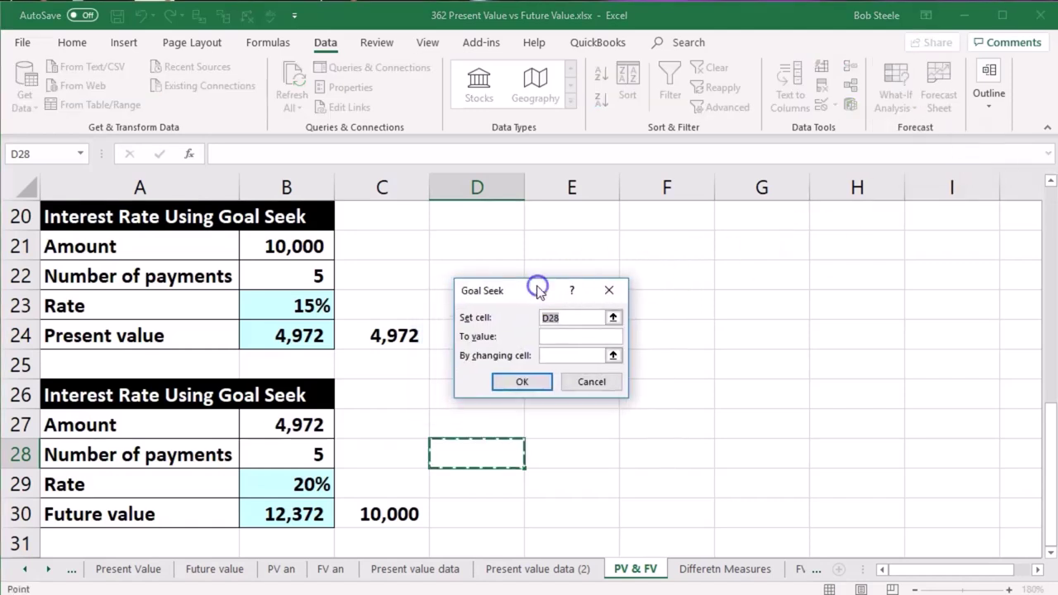
click(302, 512)
click(554, 336)
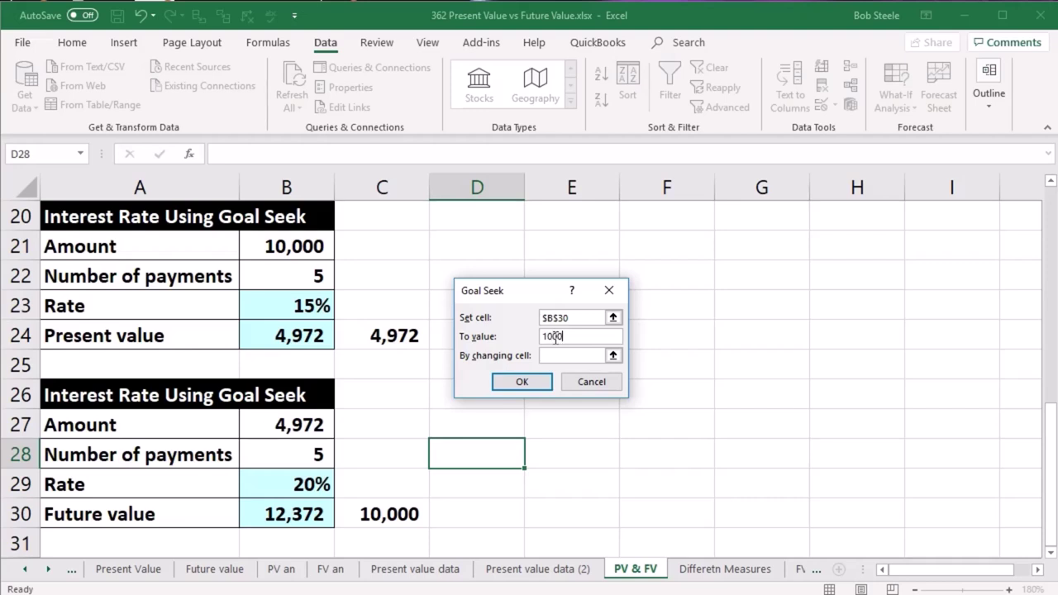
click(549, 356)
click(291, 485)
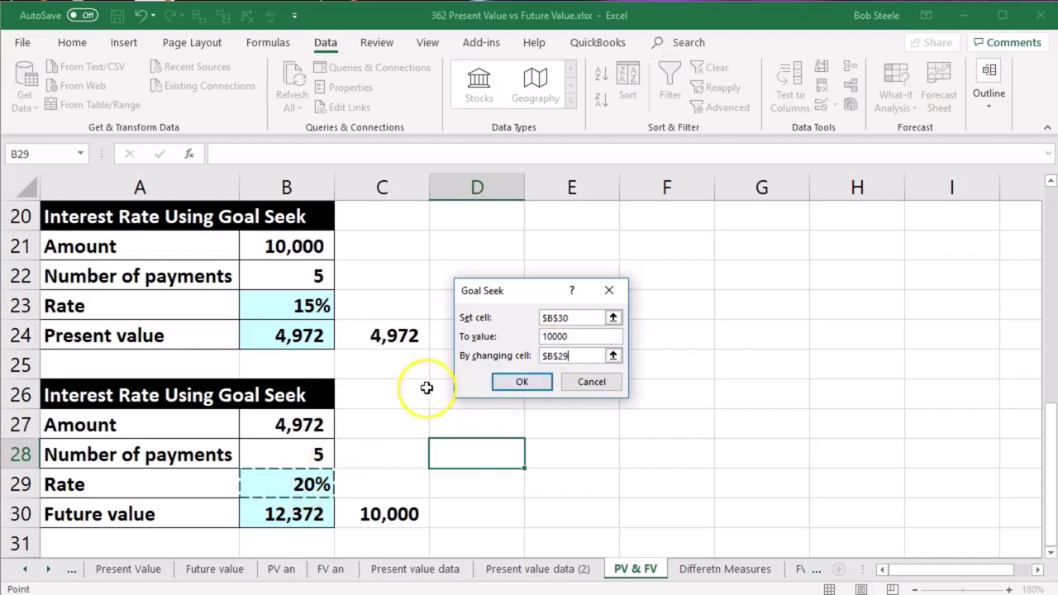
Recheck the Goal Seek's set cell, target value and changing cell, and run it, keeping the solution.
drag(514, 286, 412, 366)
click(478, 394)
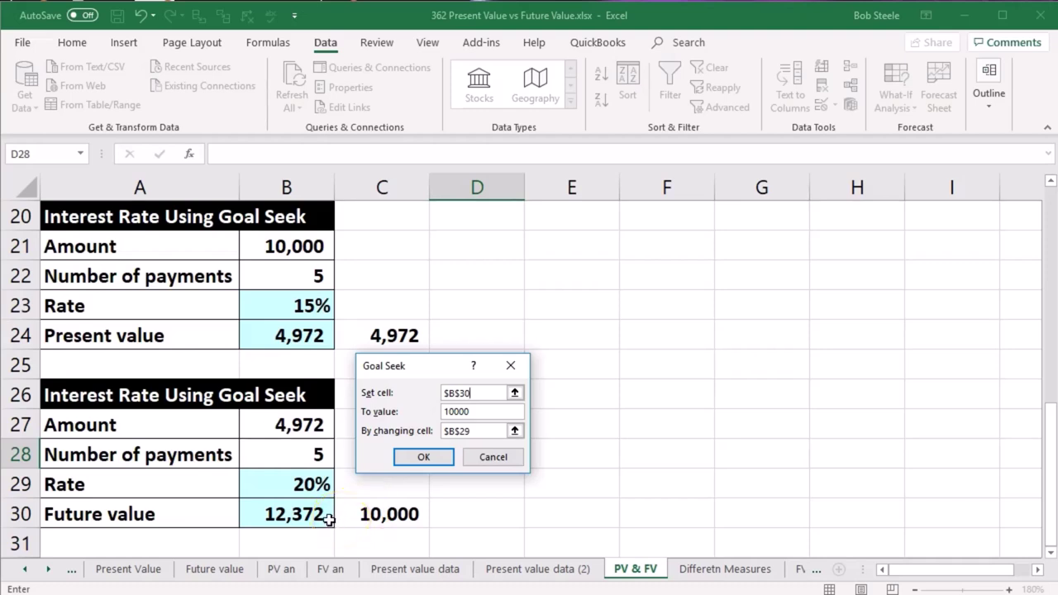
click(344, 514)
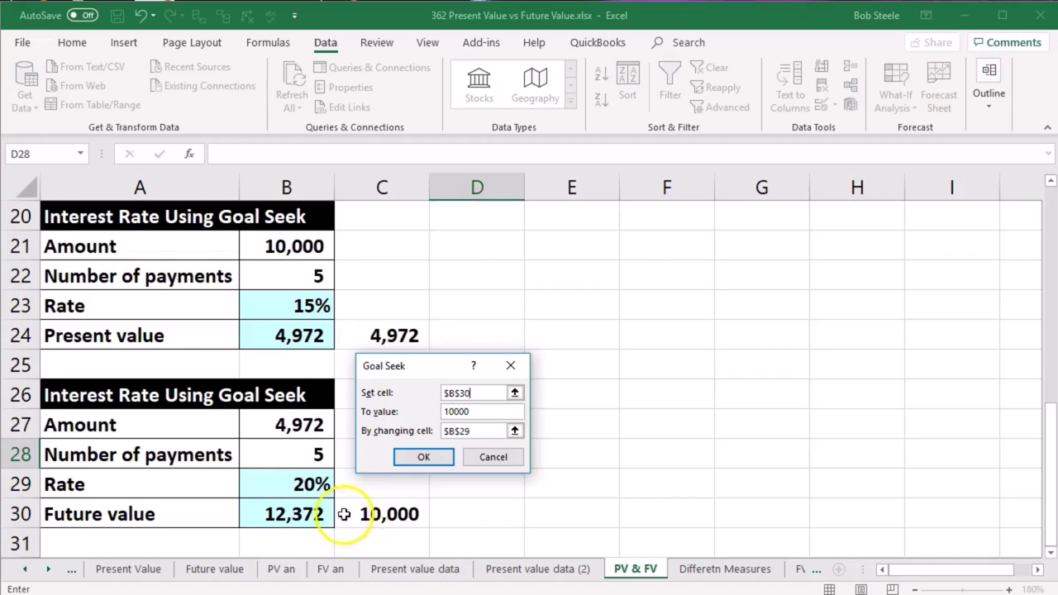
click(472, 411)
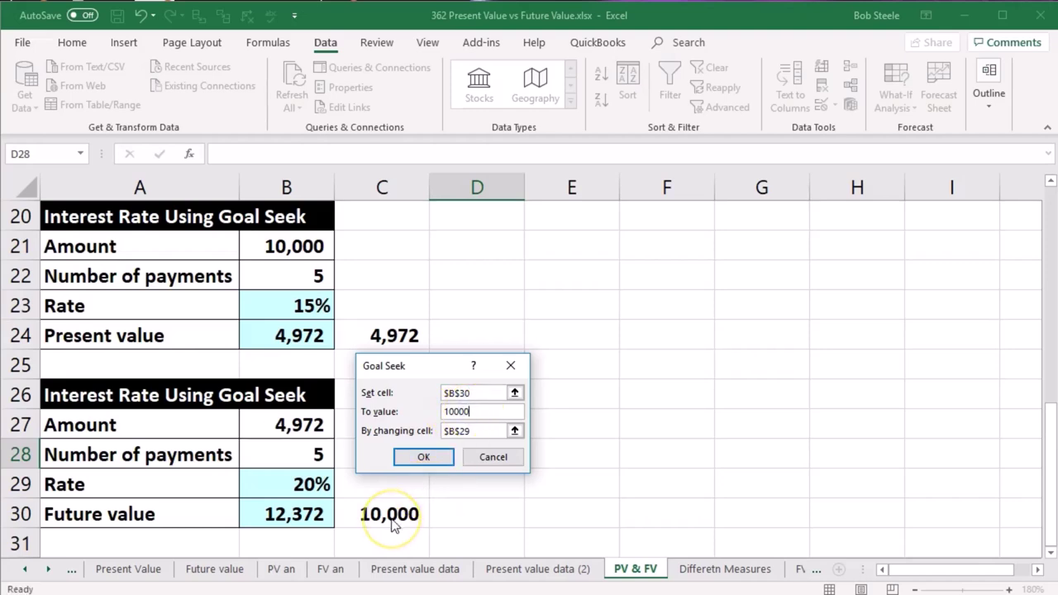
click(483, 431)
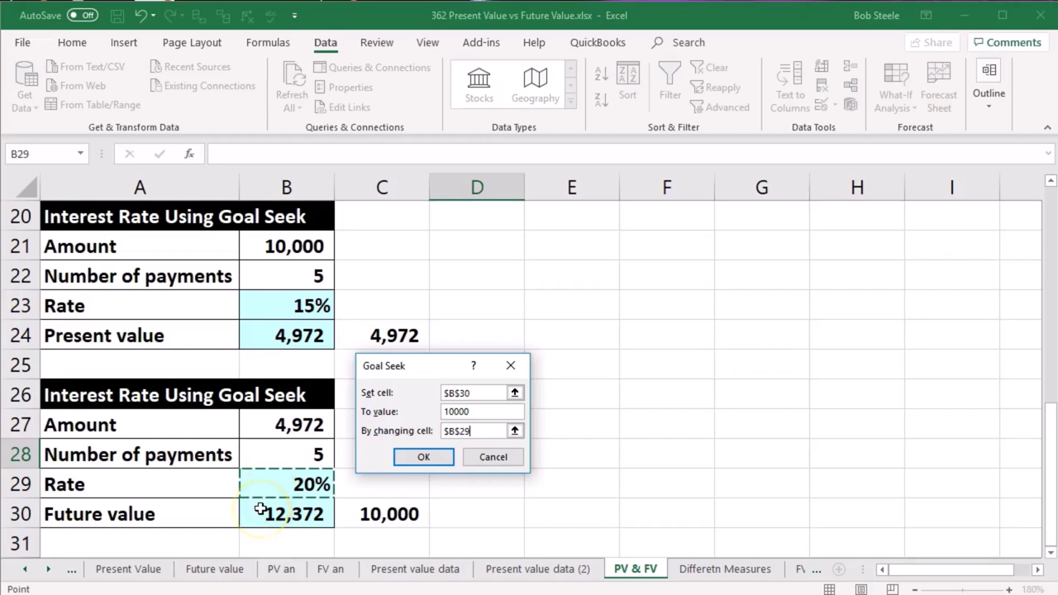
click(409, 456)
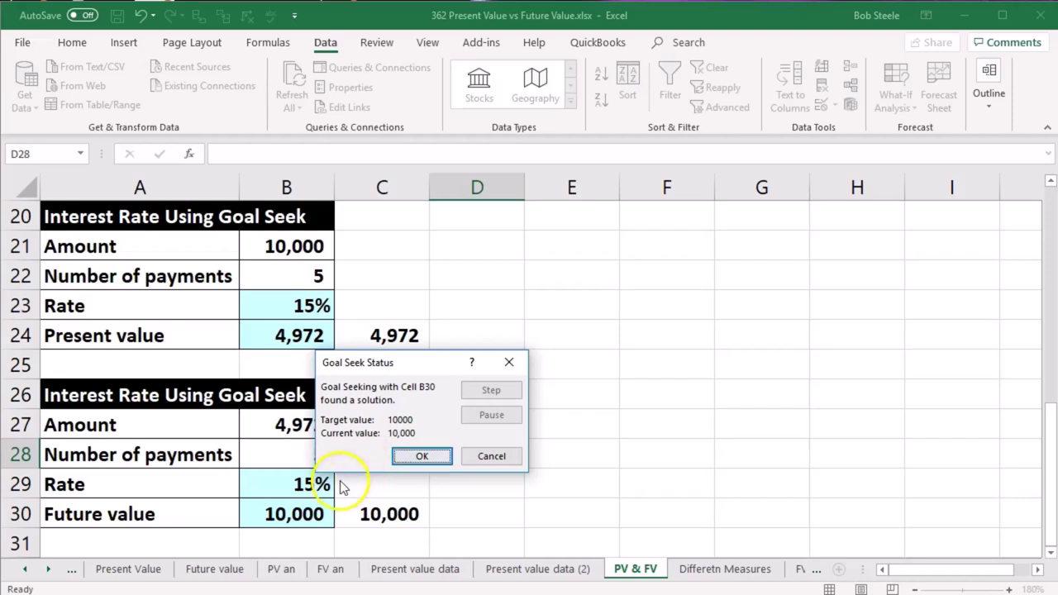
click(420, 456)
Review the target in C30, the Rate cells in both Goal Seek tables, and the first table's Amount and Number of payments.
click(368, 511)
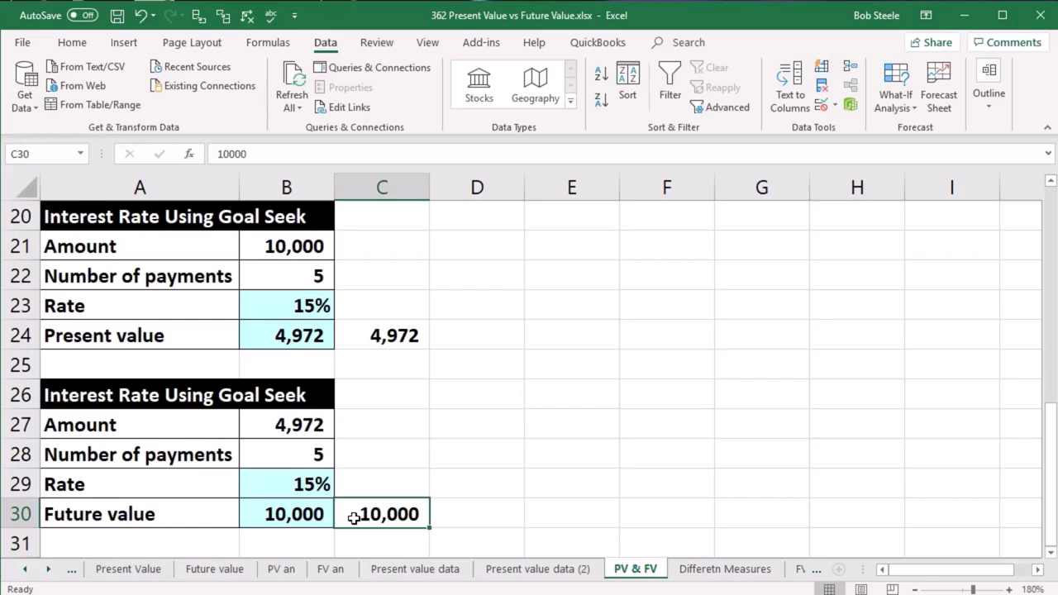
click(308, 488)
click(313, 306)
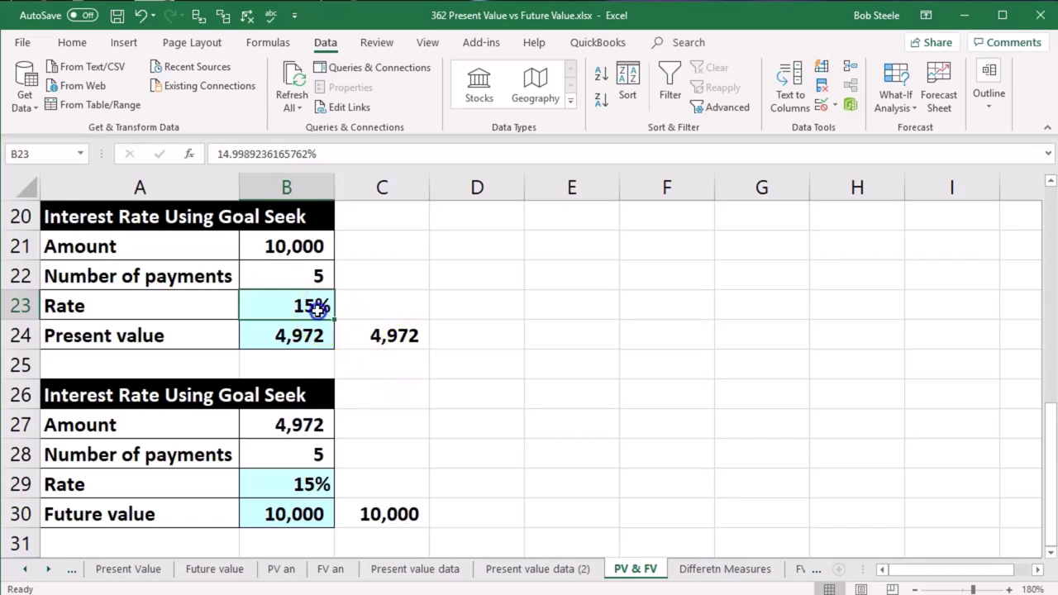
key(Up)
key(Up)
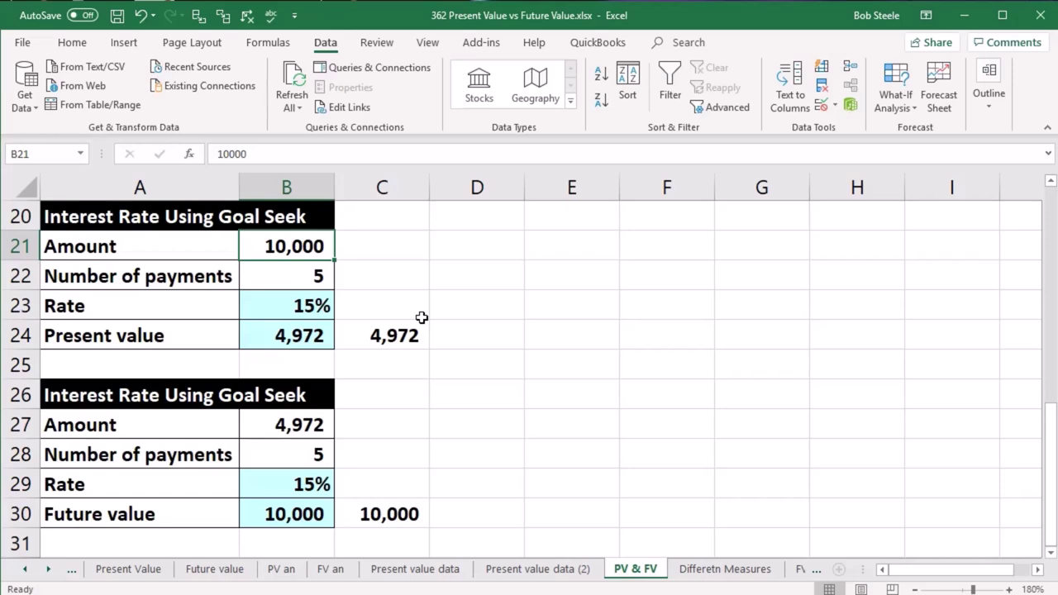
click(306, 280)
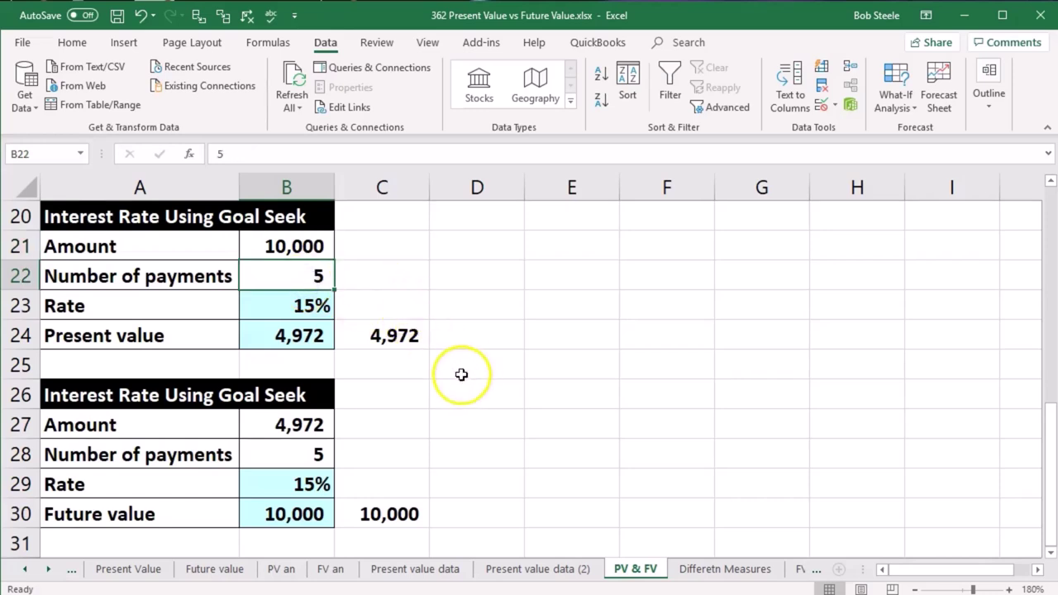